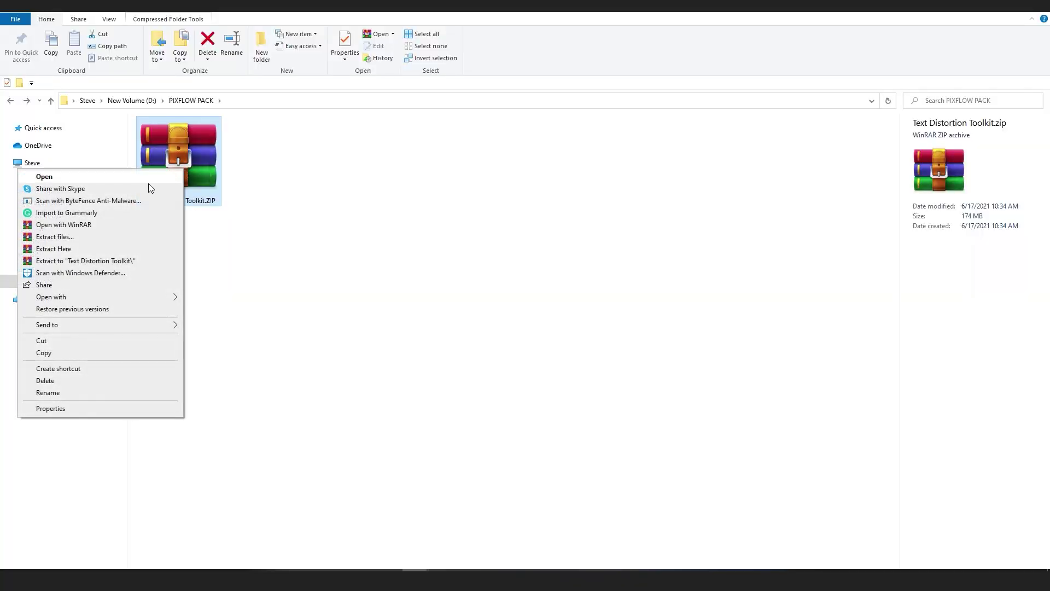
Extract Text Distortion Toolkit.zip into its own folder and open the Color folder inside Text Distortion Toolkit AE.
{"action": "left_click", "coordinate": [91, 261]}
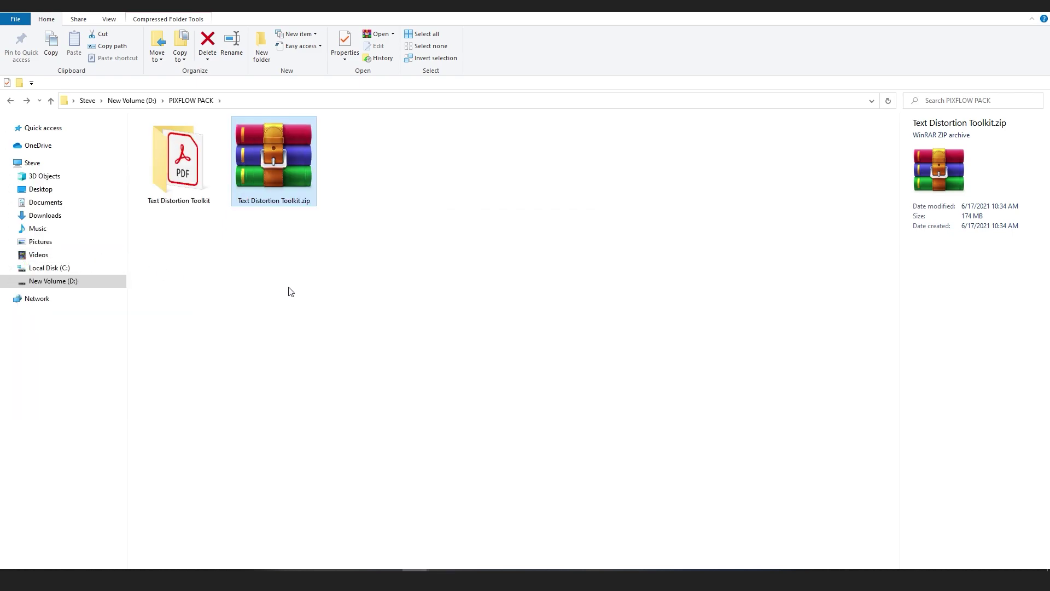
{"action": "double_click", "coordinate": [184, 194]}
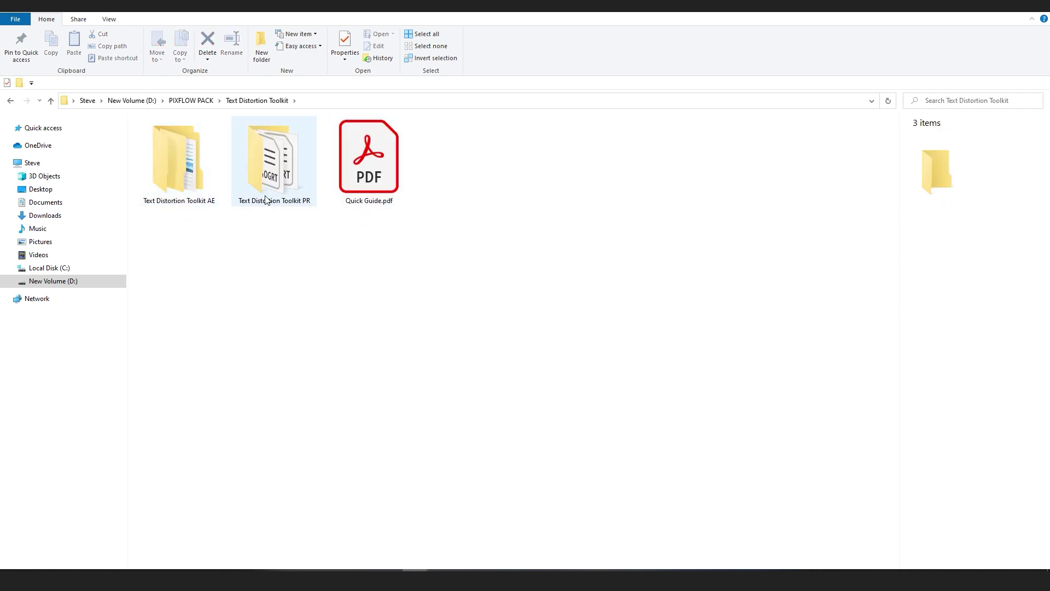
{"action": "double_click", "coordinate": [198, 197]}
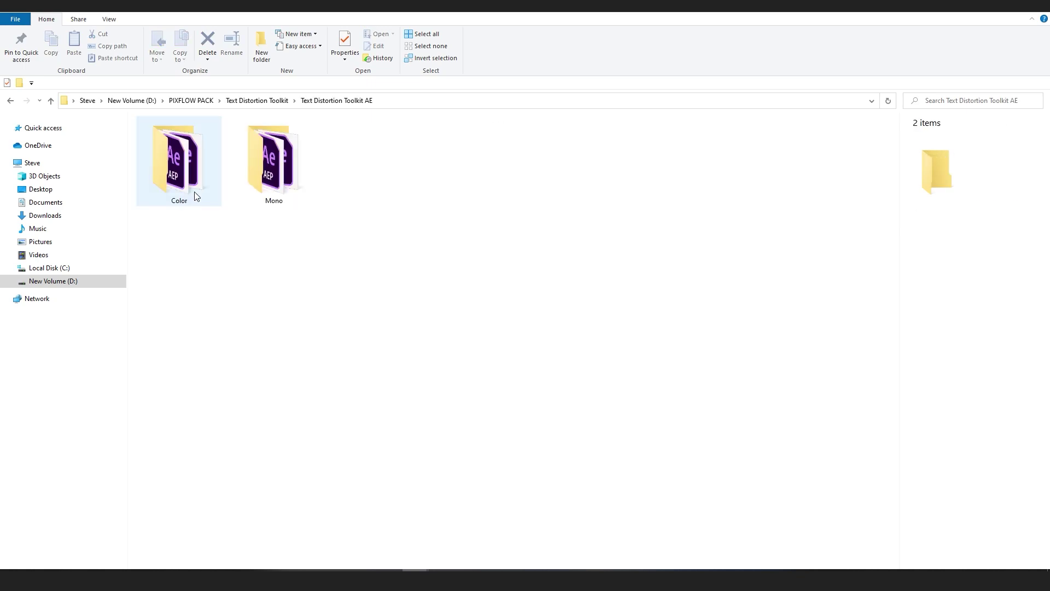
{"action": "double_click", "coordinate": [189, 189]}
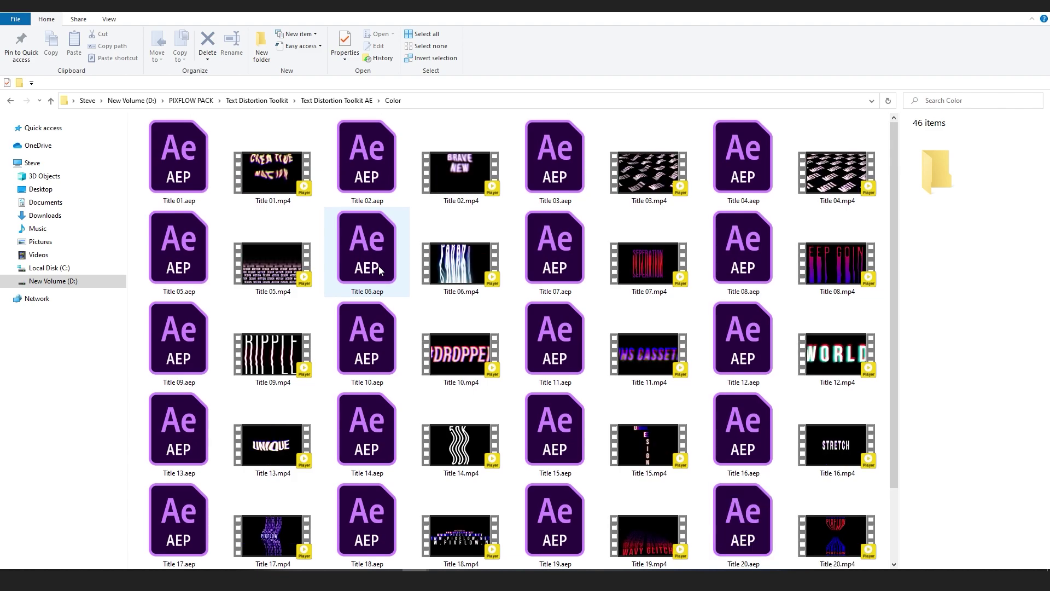
Play the preview videos Title 05.mp4, Title 06.mp4 and Title 13.mp4 from the Color folder, closing each one.
{"action": "double_click", "coordinate": [303, 262]}
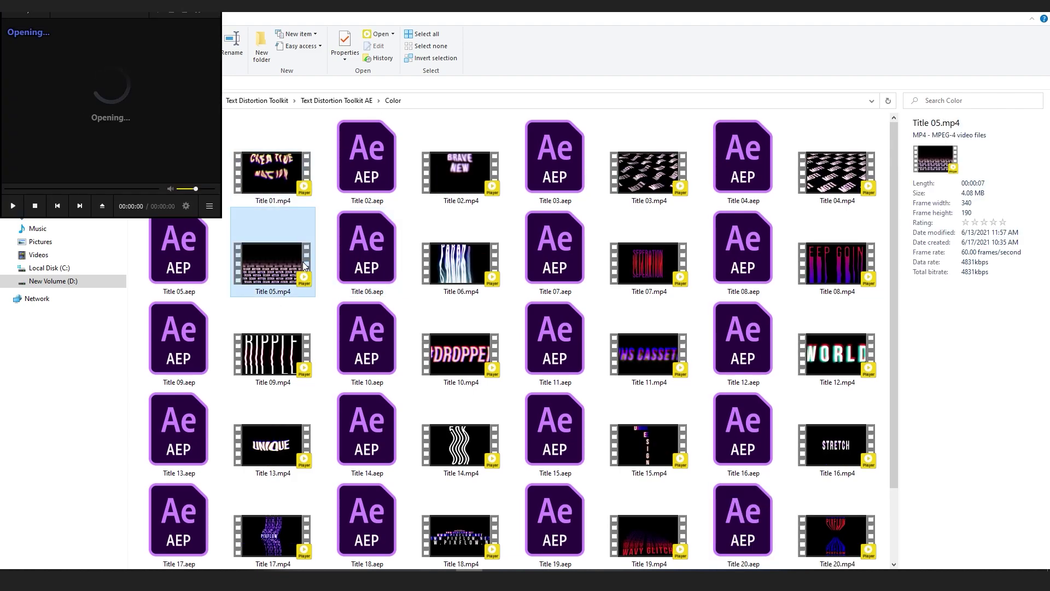
{"action": "left_click_drag", "start_coordinate": [94, 14], "coordinate": [341, 199]}
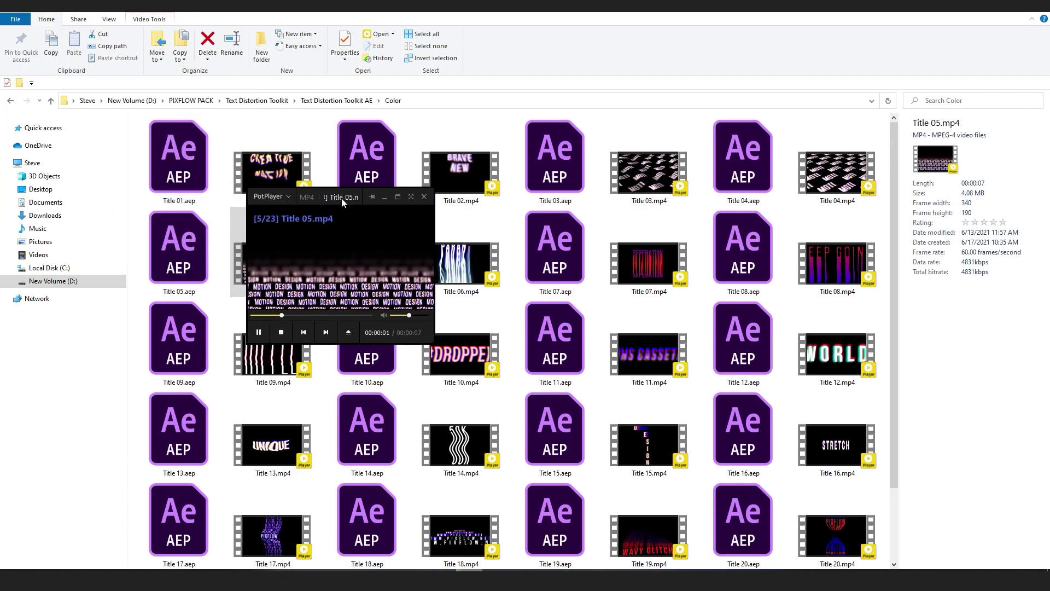
{"action": "left_click", "coordinate": [425, 199]}
{"action": "double_click", "coordinate": [464, 270]}
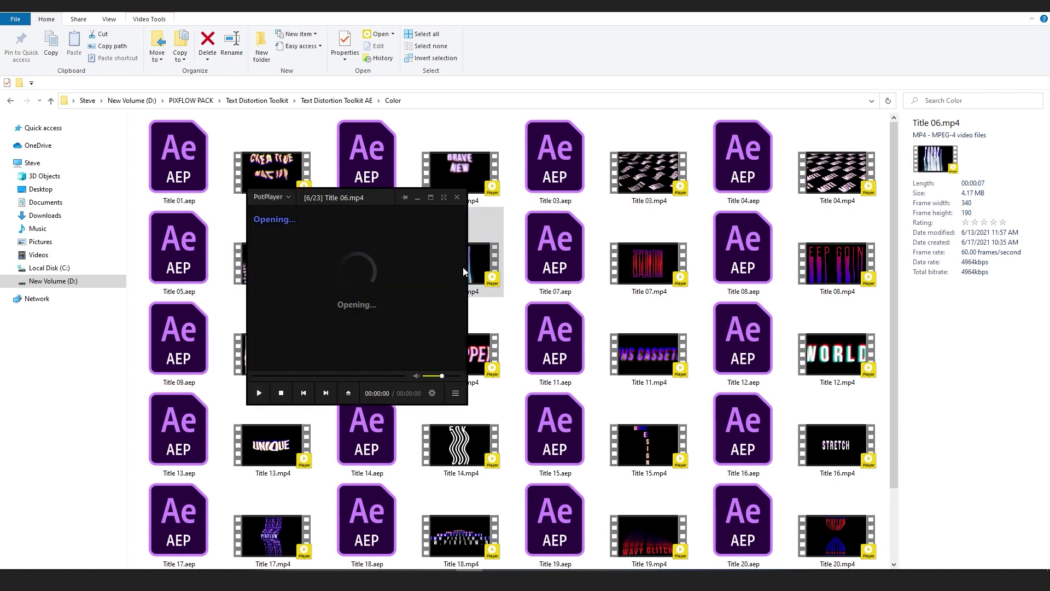
{"action": "left_click", "coordinate": [423, 197]}
{"action": "double_click", "coordinate": [305, 435]}
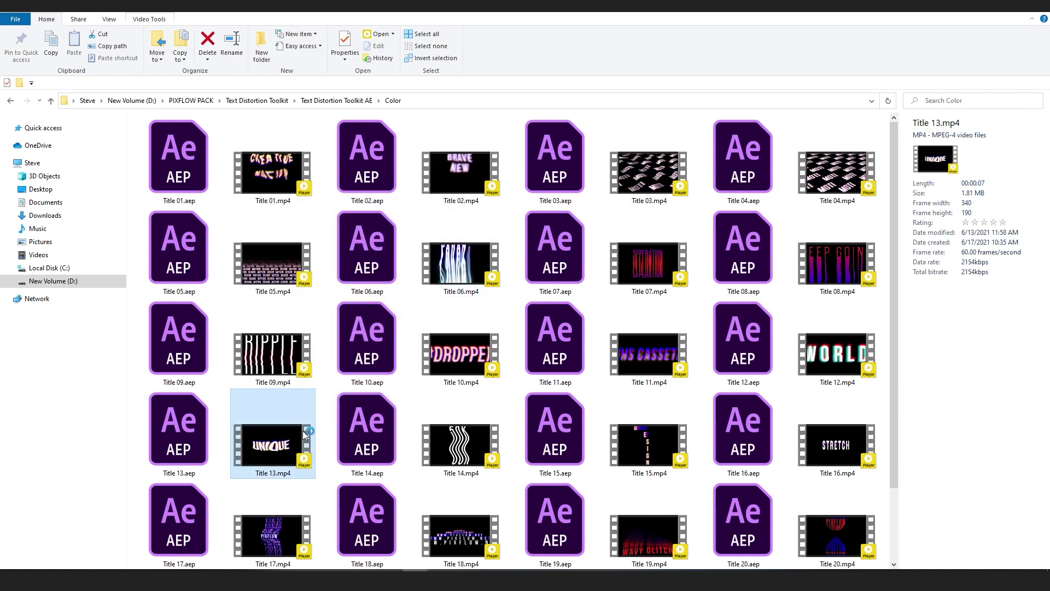
{"action": "left_click", "coordinate": [425, 197]}
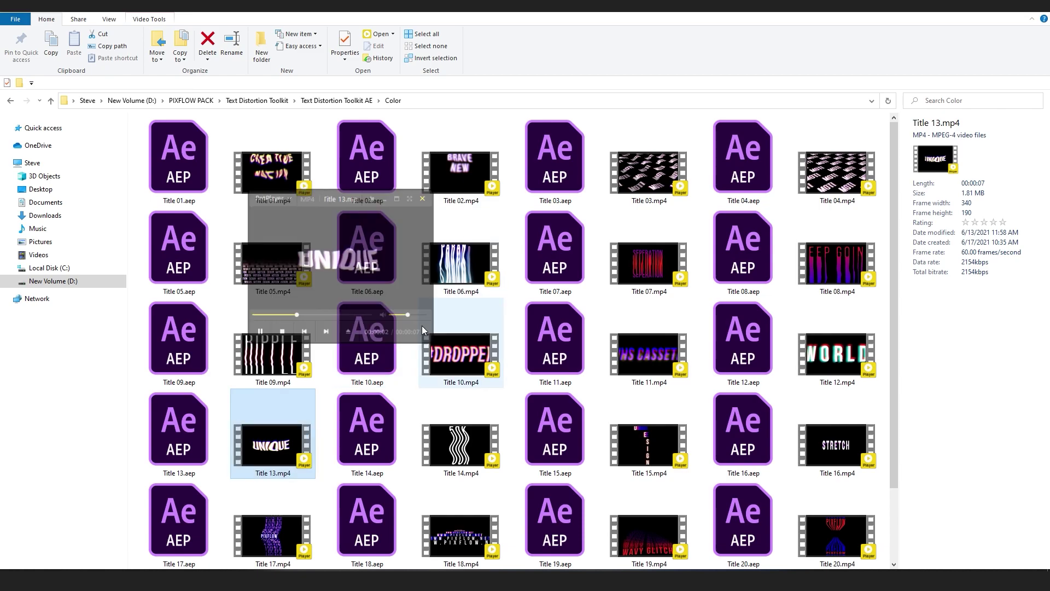
Open the Mono folder and play the previews Title 11 - White.mp4 and Title 15 - White.mp4, closing each one.
{"action": "key", "text": "alt+Up"}
{"action": "double_click", "coordinate": [279, 170]}
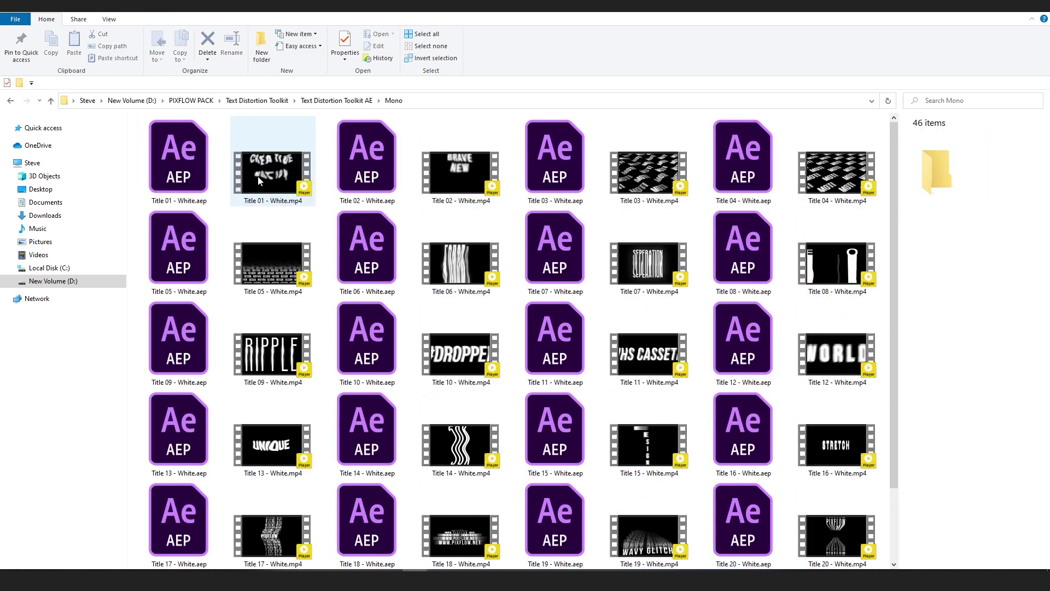
{"action": "scroll", "coordinate": [486, 389], "scroll_direction": "down", "scroll_amount": 1}
{"action": "double_click", "coordinate": [649, 263]}
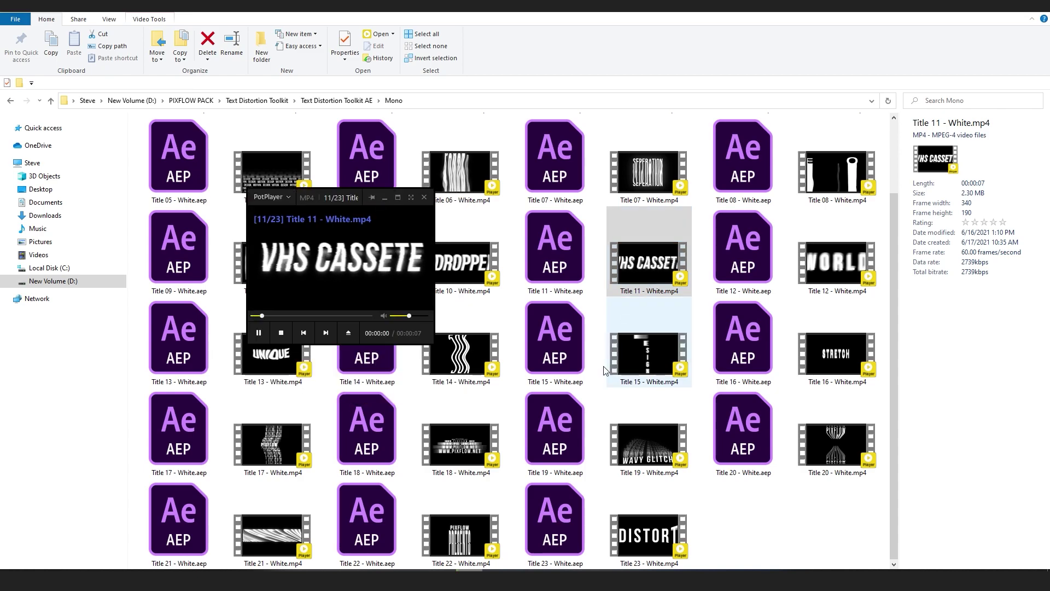
{"action": "left_click", "coordinate": [423, 197]}
{"action": "left_click", "coordinate": [621, 343]}
{"action": "double_click", "coordinate": [621, 343]}
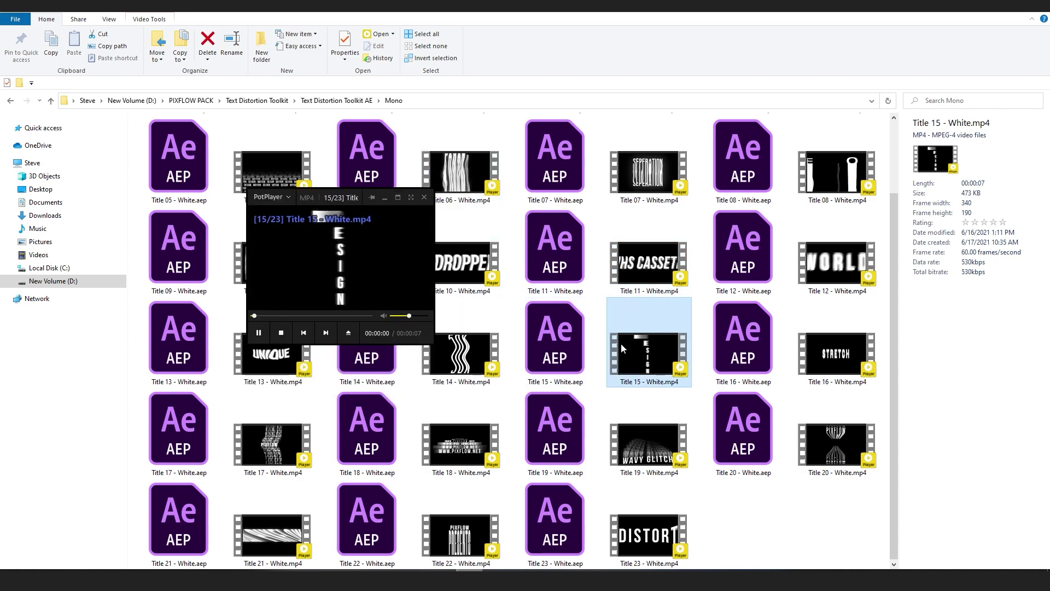
{"action": "left_click", "coordinate": [425, 198]}
Browse the MOGRT templates in the Text Distortion Toolkit PR folder and open one of the preview videos.
{"action": "key", "text": "alt+Up"}
{"action": "key", "text": "alt+Up"}
{"action": "double_click", "coordinate": [274, 158]}
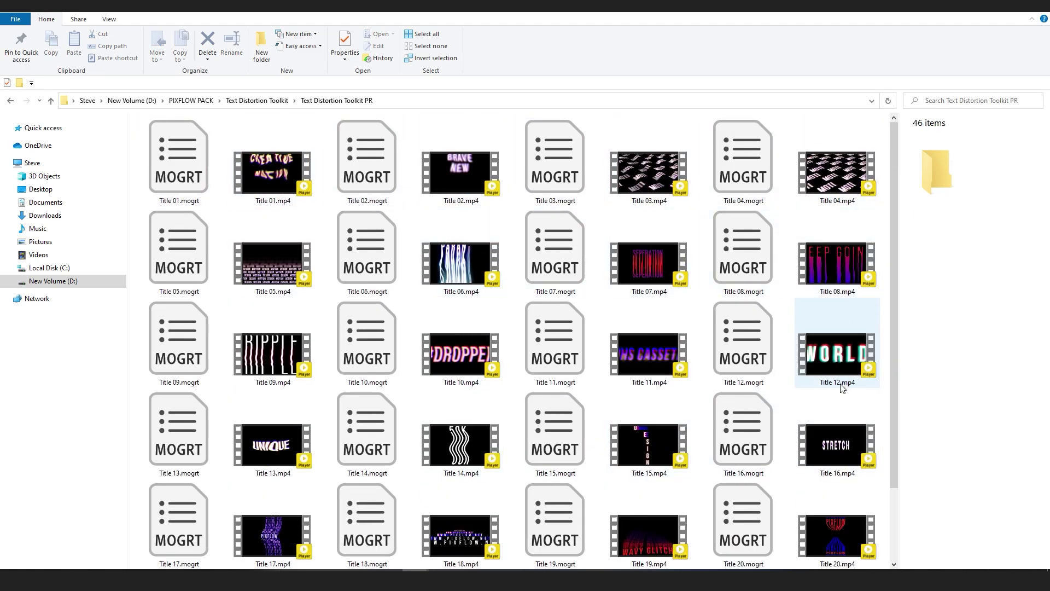
{"action": "scroll", "coordinate": [840, 404], "scroll_direction": "down", "scroll_amount": 2}
{"action": "double_click", "coordinate": [839, 441]}
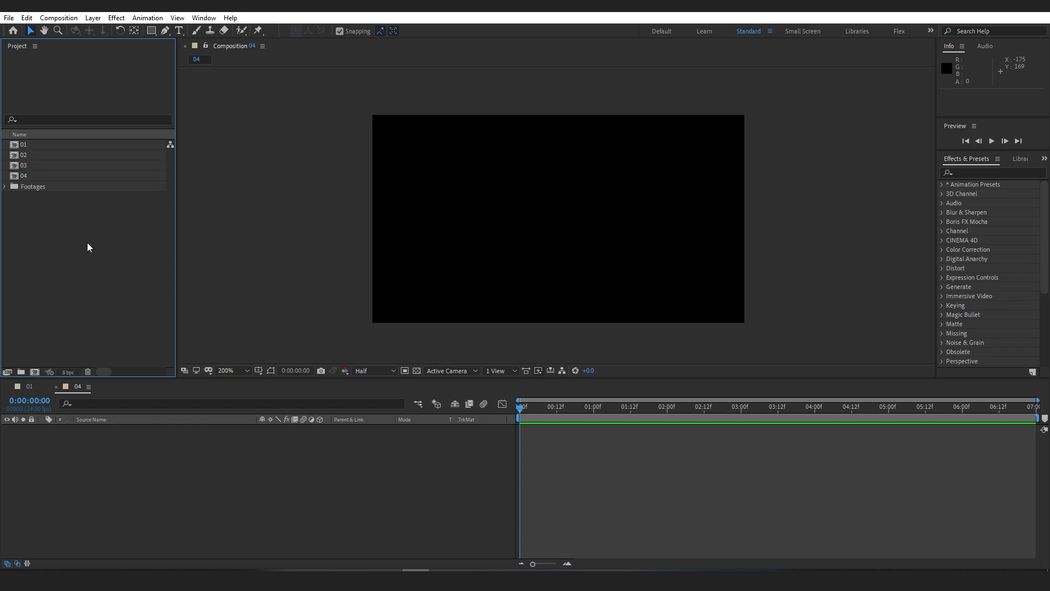
Switch to After Effects and import the whole Text Distortion Toolkit AE folder into the project.
{"action": "double_click", "coordinate": [87, 242]}
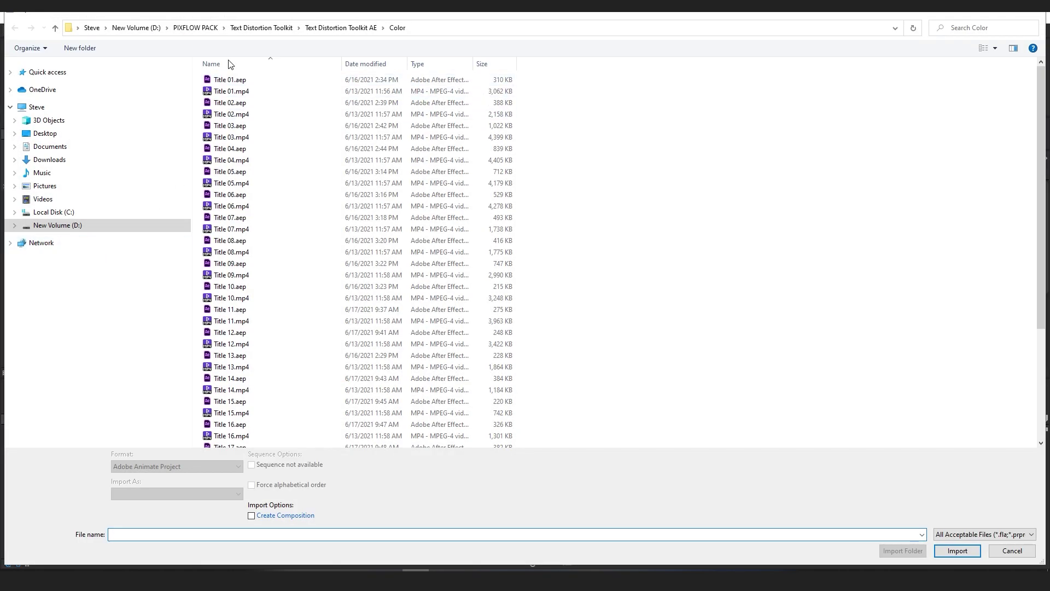
{"action": "left_click", "coordinate": [249, 29]}
{"action": "left_click", "coordinate": [217, 31]}
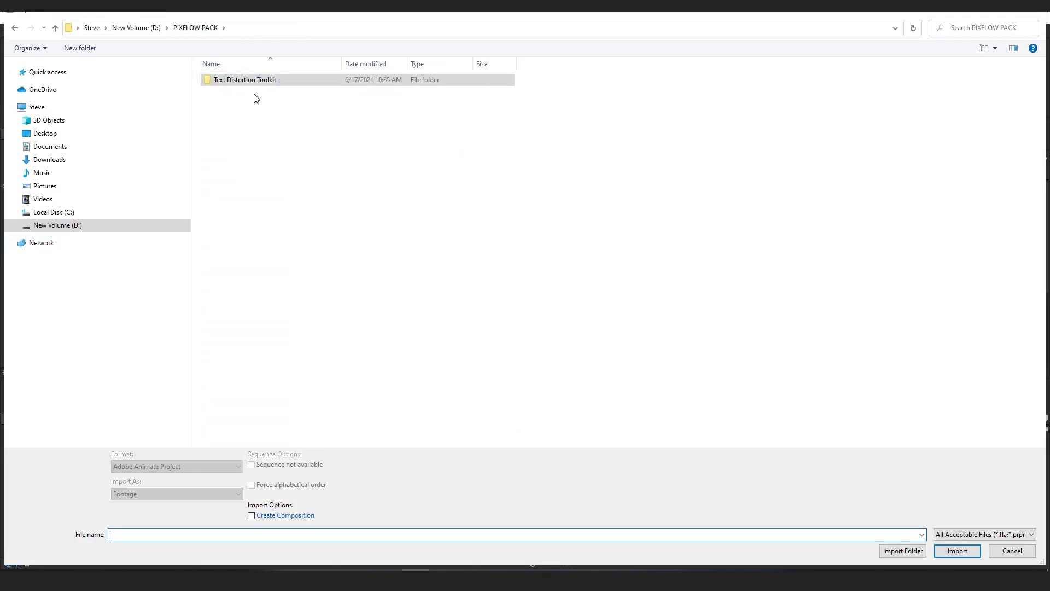
{"action": "double_click", "coordinate": [254, 82]}
{"action": "left_click", "coordinate": [320, 139]}
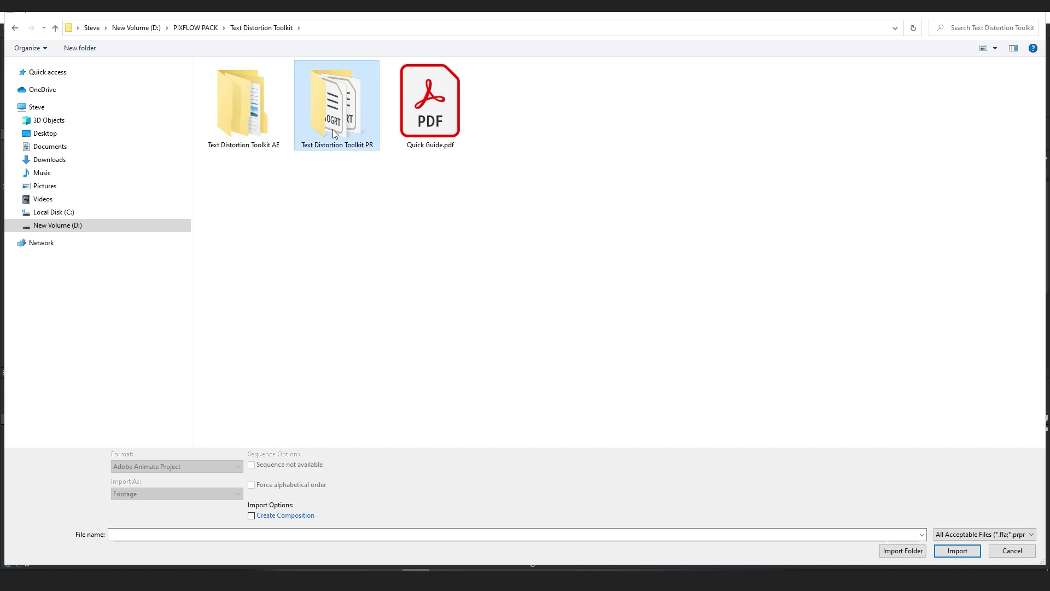
{"action": "double_click", "coordinate": [242, 107]}
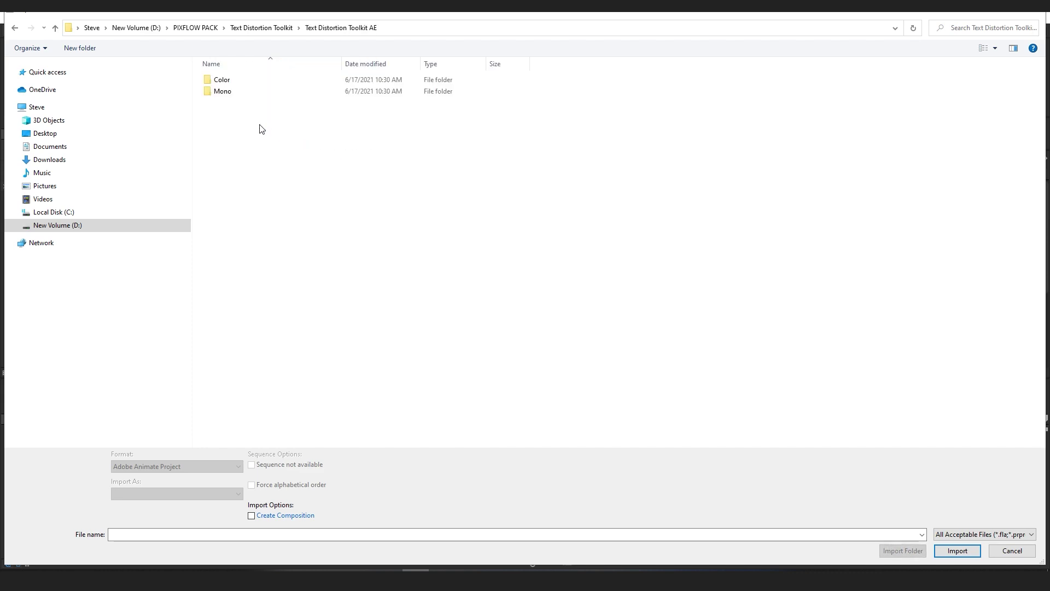
{"action": "left_click", "coordinate": [278, 29]}
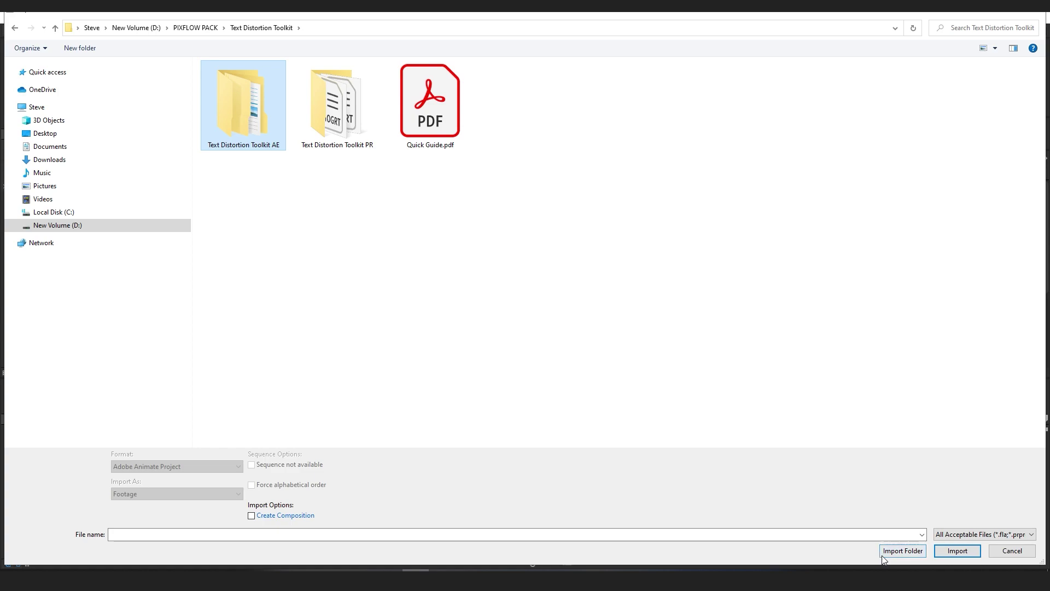
{"action": "left_click", "coordinate": [902, 551]}
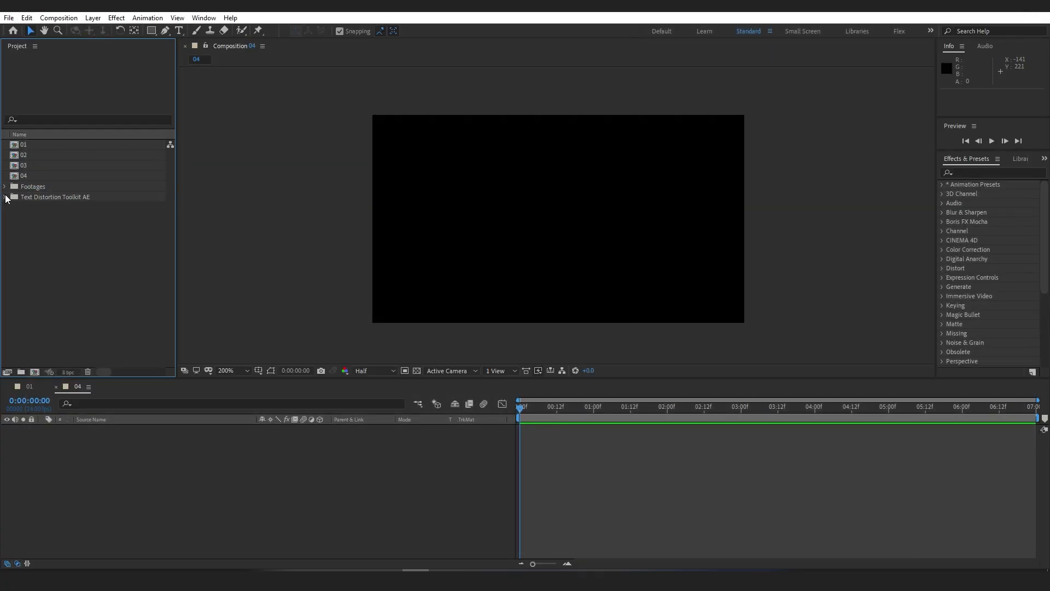
Expand the imported Color folder in the project and play the Title 01.mp4 footage as a preview.
{"action": "left_click", "coordinate": [15, 207]}
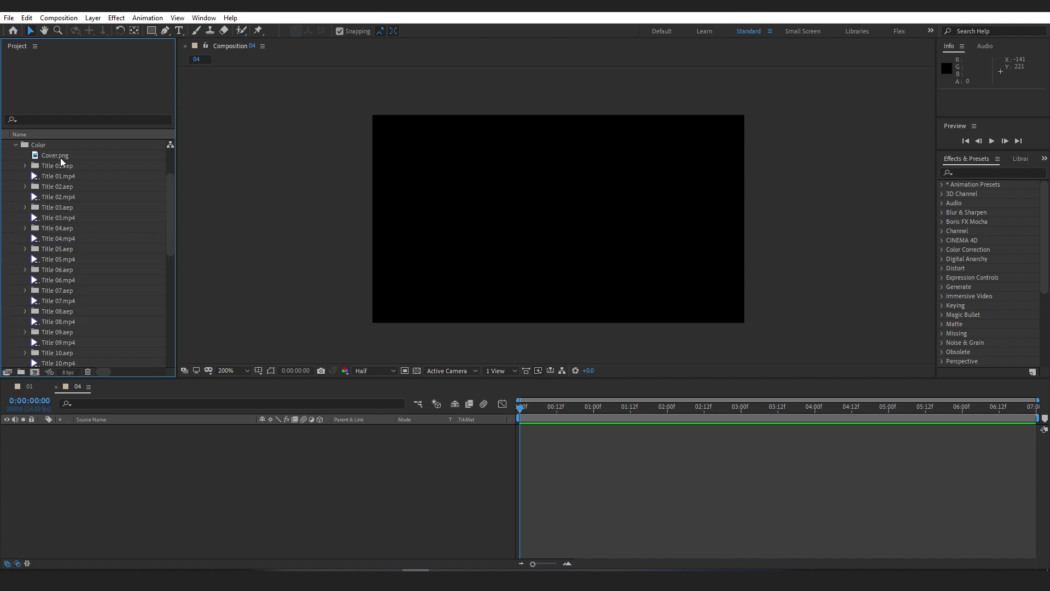
{"action": "left_click", "coordinate": [35, 177]}
{"action": "double_click", "coordinate": [34, 177]}
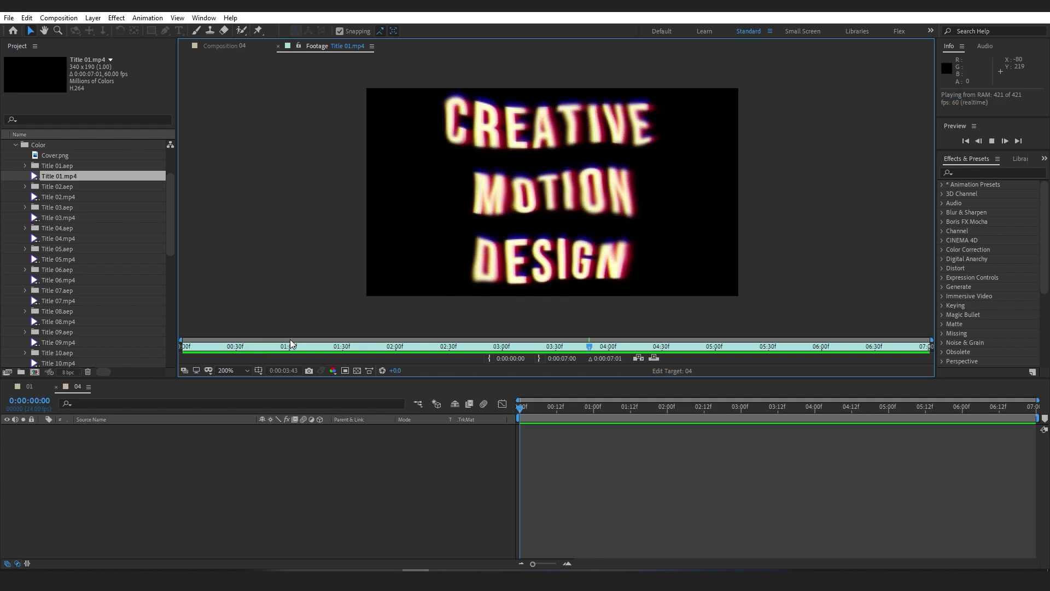
{"action": "key", "text": "space"}
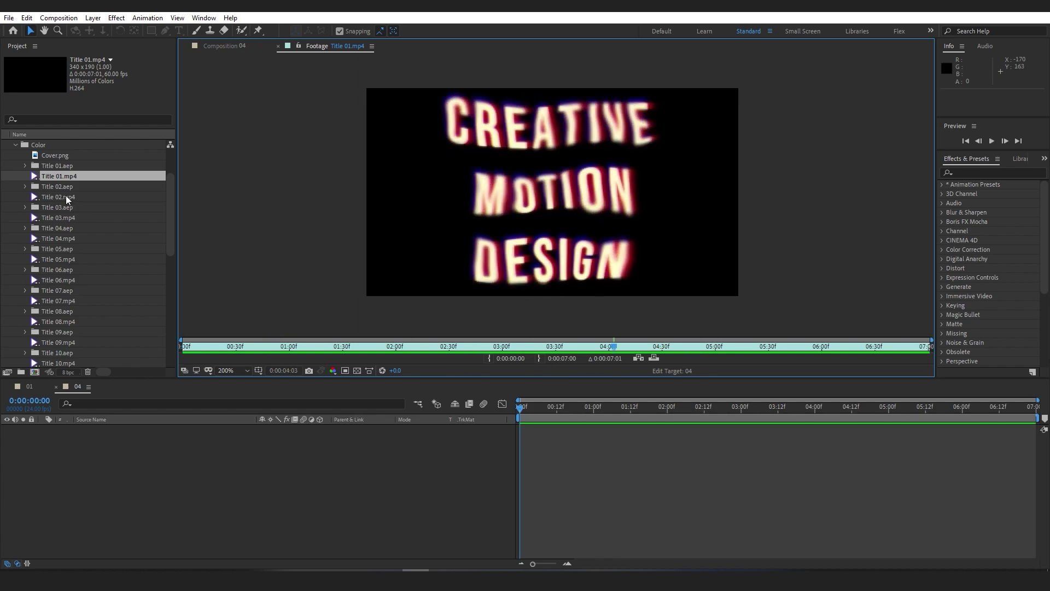
Add the Title 01 composition from the Title 01.aep folder as a layer in composition 01.
{"action": "left_click", "coordinate": [26, 166]}
{"action": "left_click", "coordinate": [73, 187]}
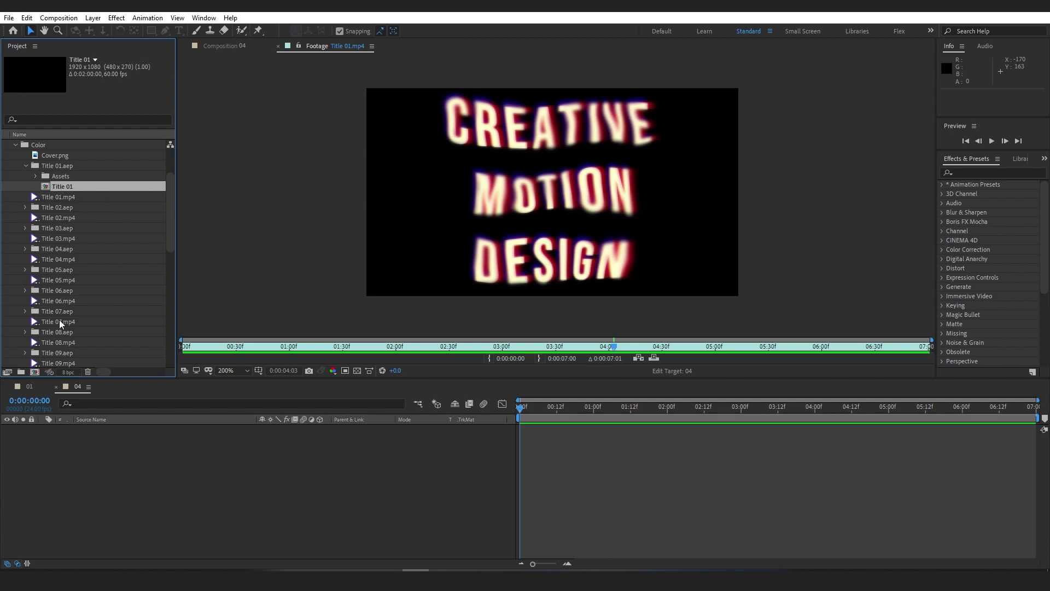
{"action": "left_click", "coordinate": [30, 387]}
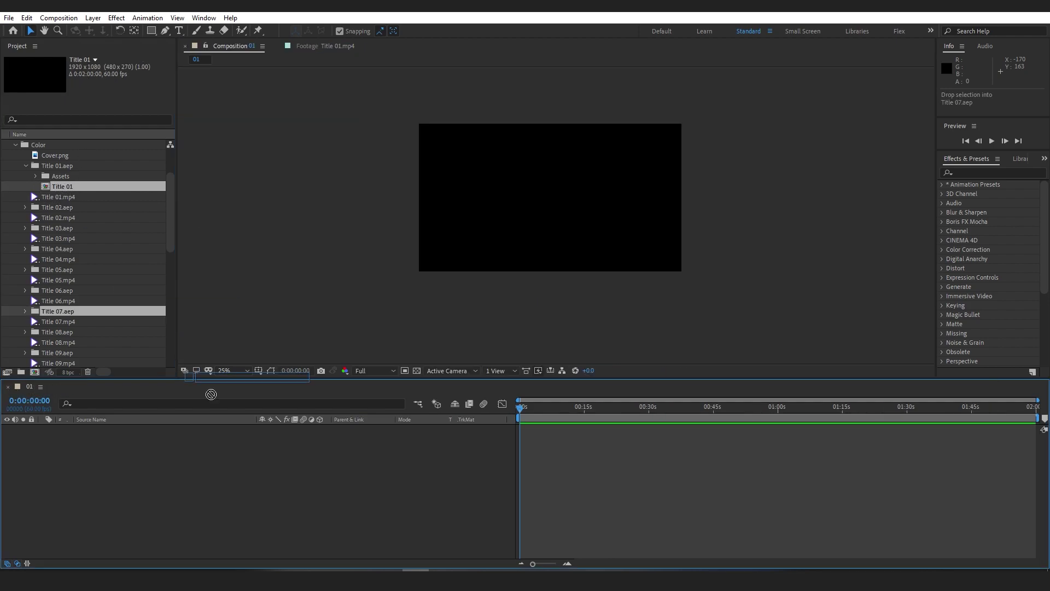
{"action": "left_click_drag", "start_coordinate": [211, 393], "coordinate": [300, 494]}
Lower composition 01's preview resolution to Quarter and move the current time to 0:00:30:15 to view the title.
{"action": "left_click_drag", "start_coordinate": [545, 409], "coordinate": [484, 451]}
{"action": "key", "text": "space"}
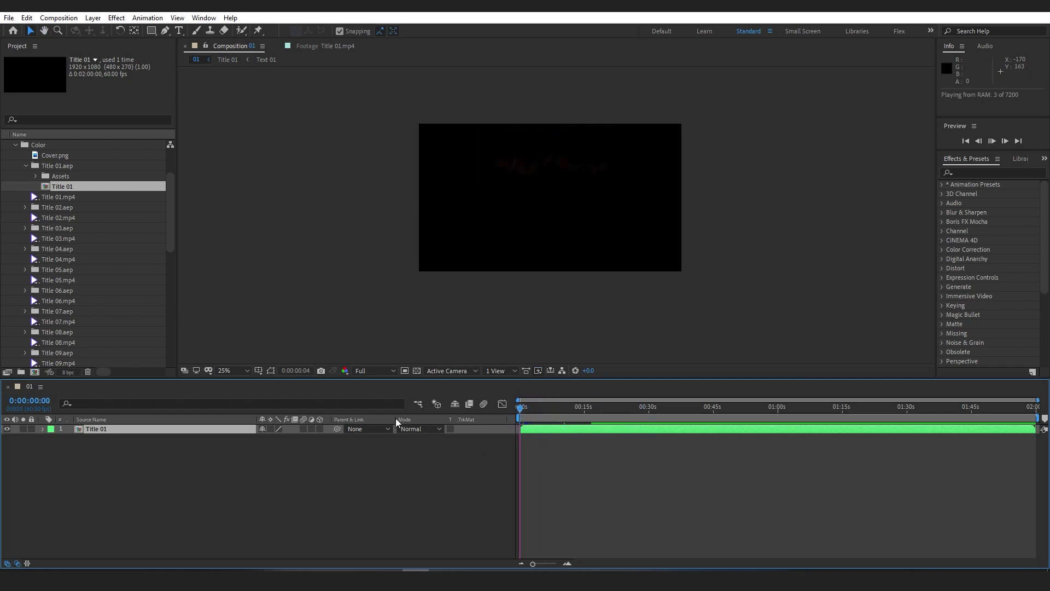
{"action": "left_click", "coordinate": [375, 370]}
{"action": "left_click", "coordinate": [372, 429]}
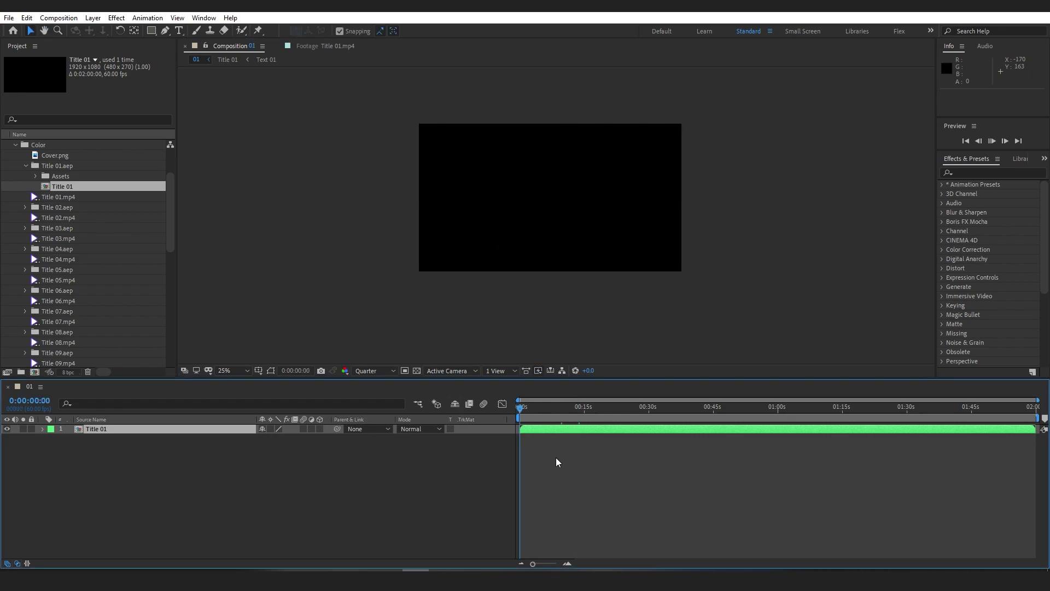
{"action": "left_click_drag", "start_coordinate": [531, 422], "coordinate": [649, 421]}
{"action": "left_click", "coordinate": [461, 483]}
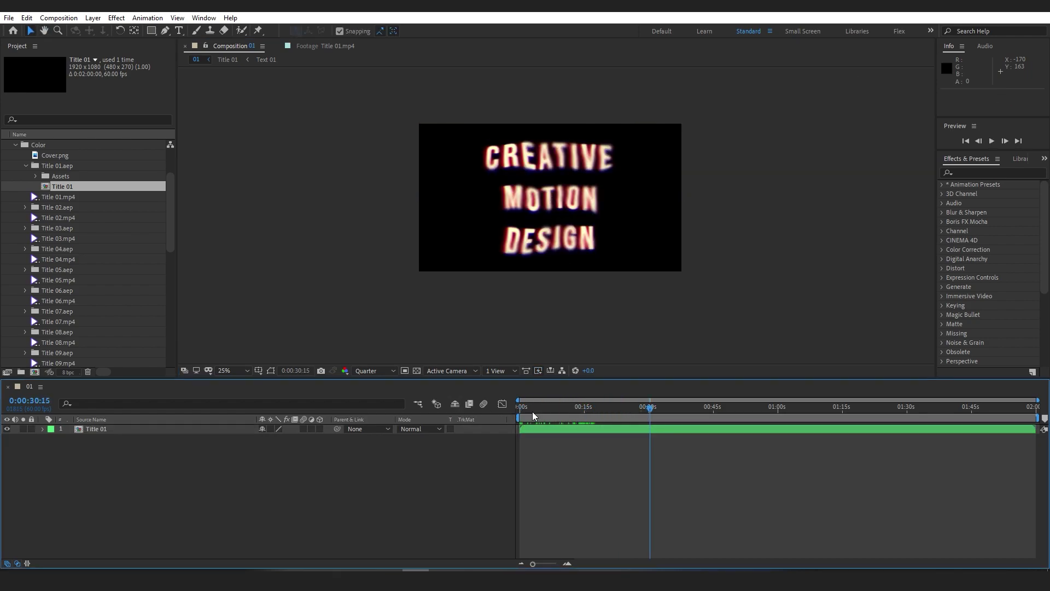
Open the nested Title 01 composition, show the Setting layer's effect controls and move the current time to 0:00:24:47.
{"action": "double_click", "coordinate": [91, 429]}
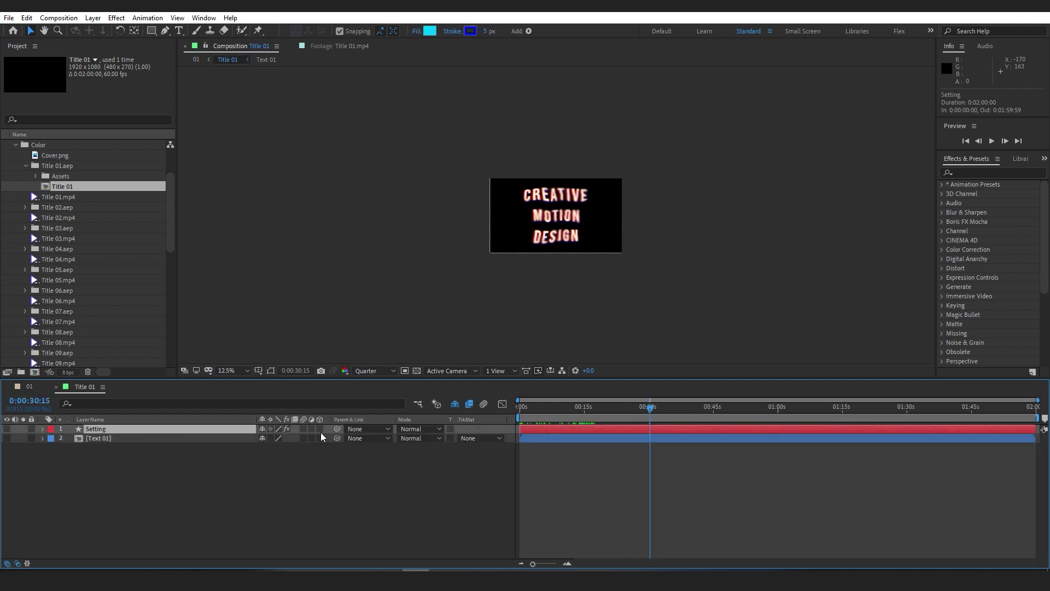
{"action": "double_click", "coordinate": [92, 430]}
{"action": "key", "text": "period"}
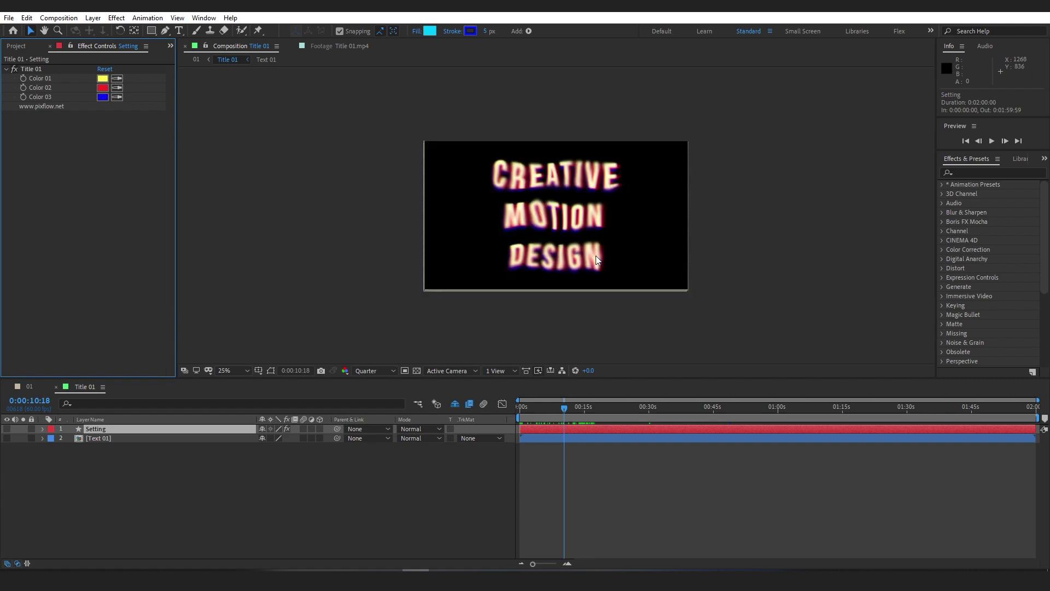
{"action": "left_click_drag", "start_coordinate": [564, 409], "coordinate": [598, 413]}
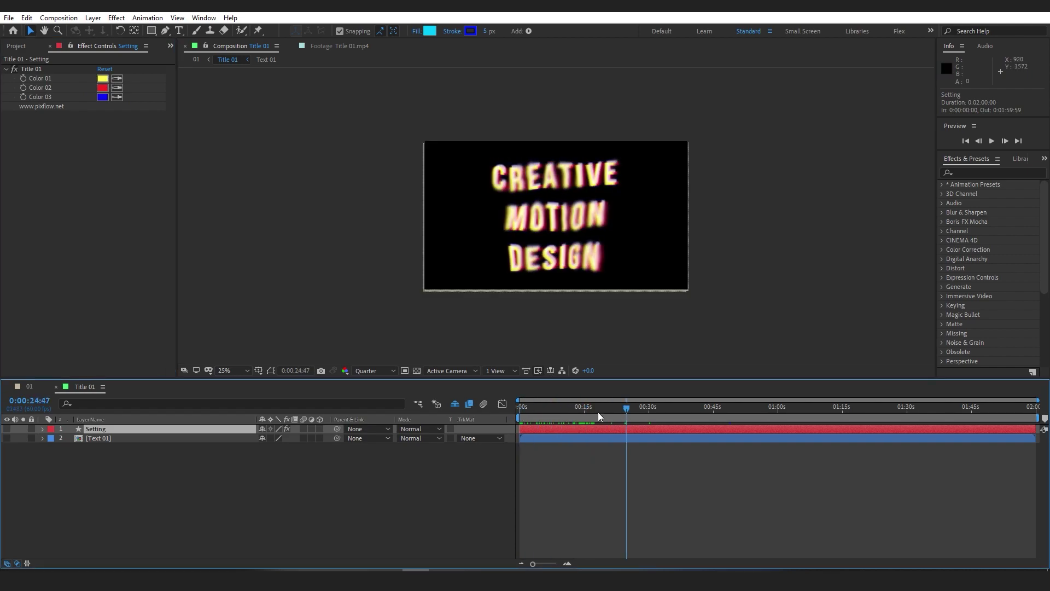
Change Color 01 of the Setting layer's Title 01 effect to light cyan.
{"action": "left_click", "coordinate": [108, 78]}
{"action": "left_click", "coordinate": [329, 357]}
{"action": "left_click", "coordinate": [404, 294]}
{"action": "scroll", "coordinate": [404, 307], "scroll_direction": "up", "scroll_amount": 1}
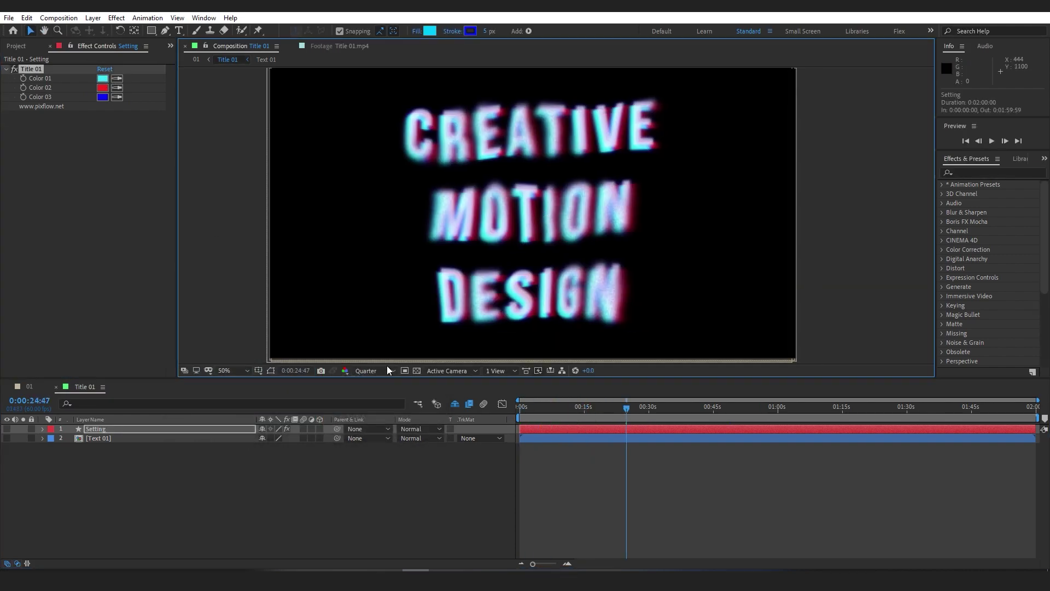
{"action": "scroll", "coordinate": [504, 257], "scroll_direction": "down", "scroll_amount": 1}
{"action": "scroll", "coordinate": [484, 258], "scroll_direction": "up", "scroll_amount": 1}
Change the effect's Color 02 to orange-red and Color 03 to a lighter blue.
{"action": "left_click", "coordinate": [106, 92]}
{"action": "left_click_drag", "start_coordinate": [332, 405], "coordinate": [332, 426]}
{"action": "left_click", "coordinate": [407, 293]}
{"action": "left_click", "coordinate": [105, 98]}
{"action": "left_click", "coordinate": [330, 429]}
{"action": "mouse_move", "coordinate": [331, 361]}
{"action": "left_mouse_down"}
{"action": "mouse_move", "coordinate": [331, 321]}
{"action": "mouse_move", "coordinate": [330, 408]}
{"action": "left_mouse_up"}
{"action": "left_click", "coordinate": [297, 295]}
{"action": "left_click", "coordinate": [416, 308]}
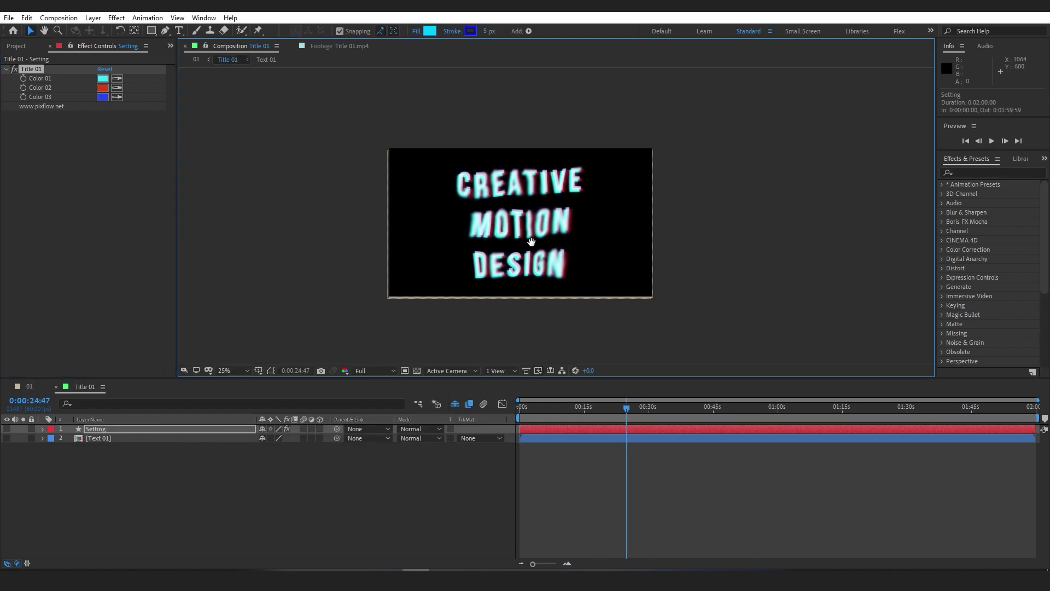
Reselect the Setting layer and scrub the timeline to 0:00:25:33 to check the recolored title.
{"action": "left_click", "coordinate": [106, 69]}
{"action": "left_click", "coordinate": [107, 434]}
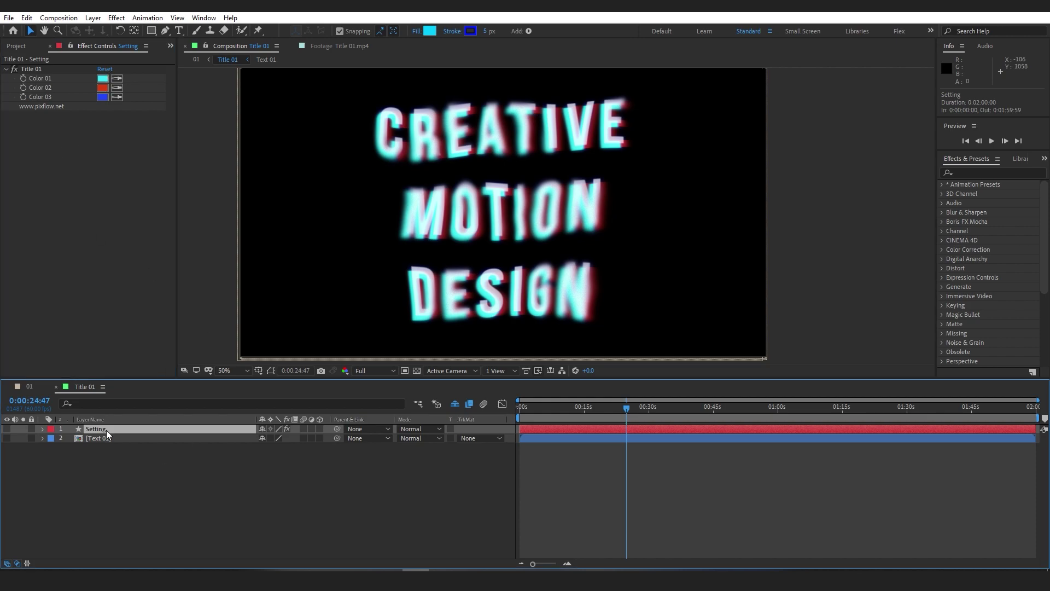
{"action": "left_click_drag", "start_coordinate": [607, 412], "coordinate": [629, 423]}
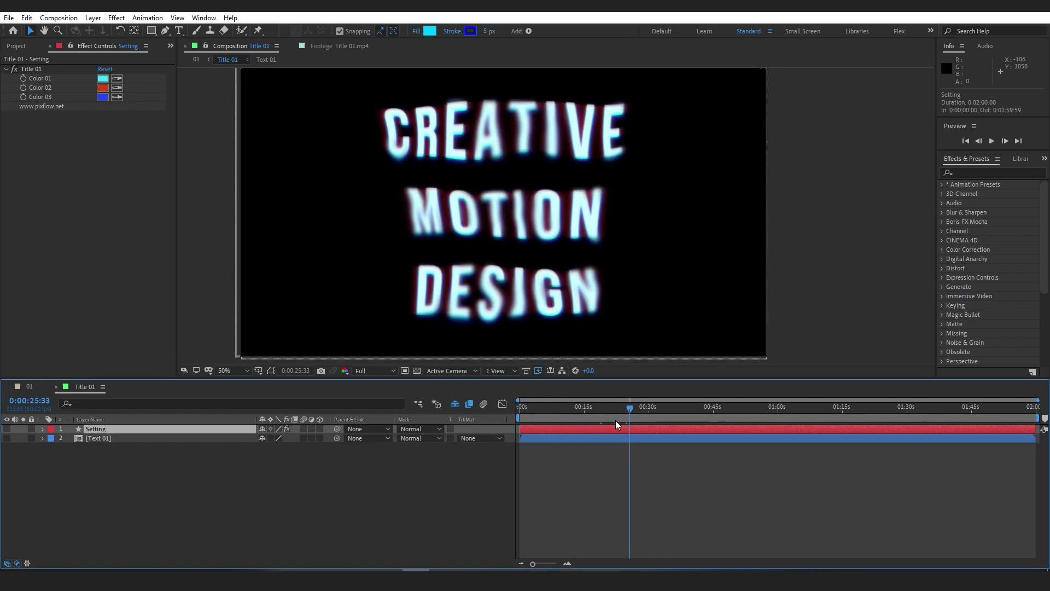
Reset the Title 01 effect to its default colors and scrub the timeline to 0:00:59:52.
{"action": "left_click", "coordinate": [106, 69]}
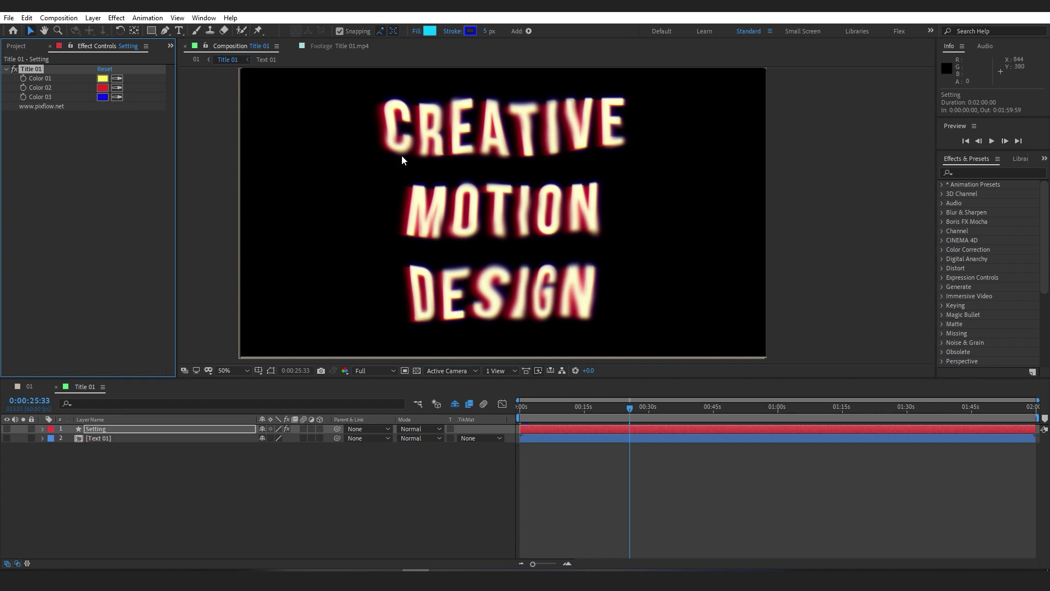
{"action": "left_click_drag", "start_coordinate": [597, 412], "coordinate": [776, 423]}
Replace the nested Text 01 layer's text with DO, SOMETHING and TODAY on three lines, and check Title 01 at 0:00:18:49.
{"action": "left_click", "coordinate": [90, 441]}
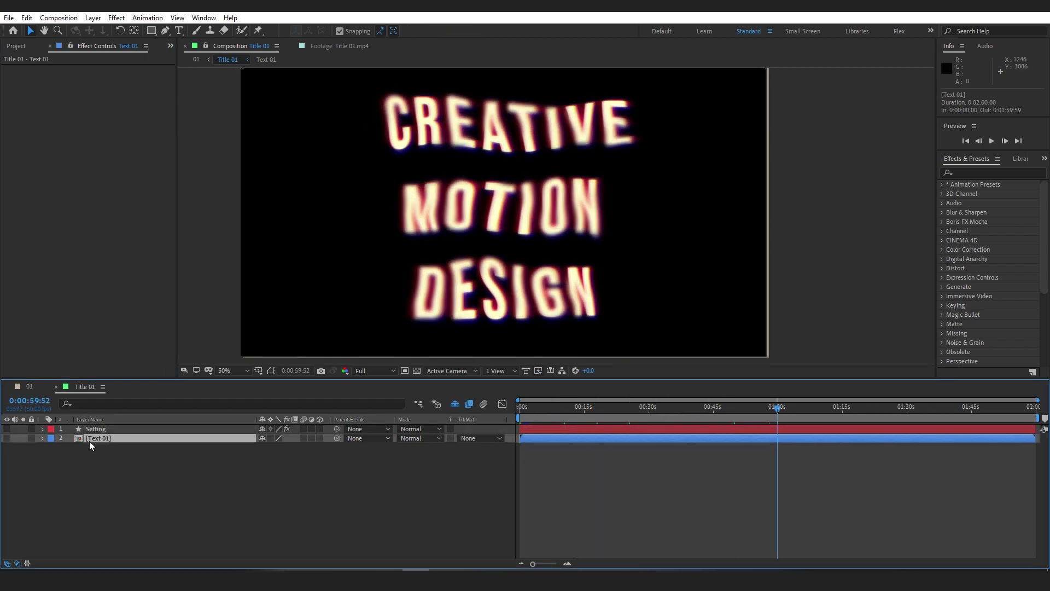
{"action": "double_click", "coordinate": [110, 438]}
{"action": "double_click", "coordinate": [107, 429]}
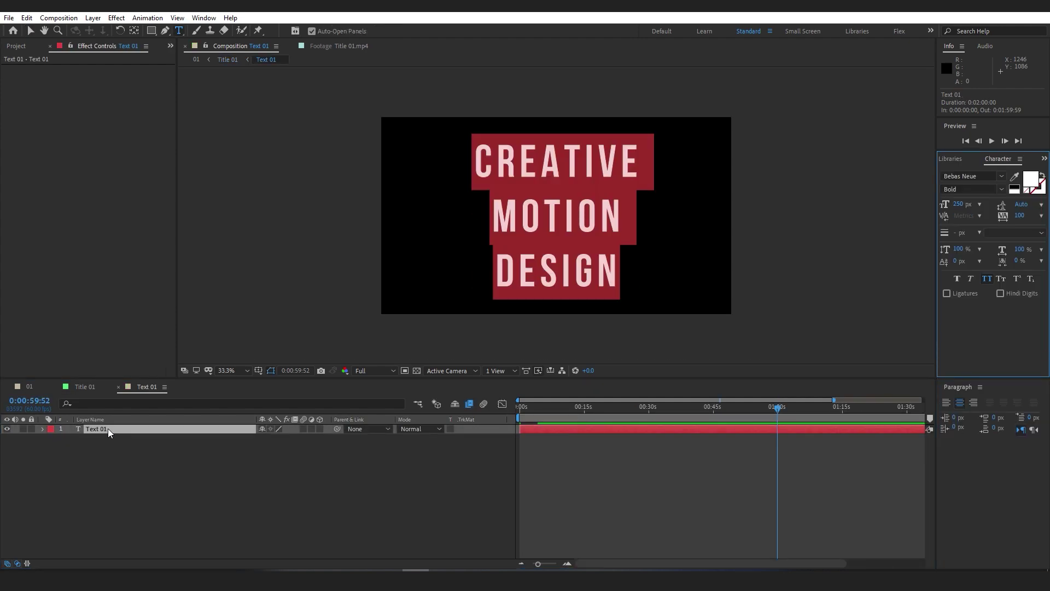
{"action": "type", "text": "DO"}
{"action": "key", "text": "Return"}
{"action": "type", "text": "SOMET"}
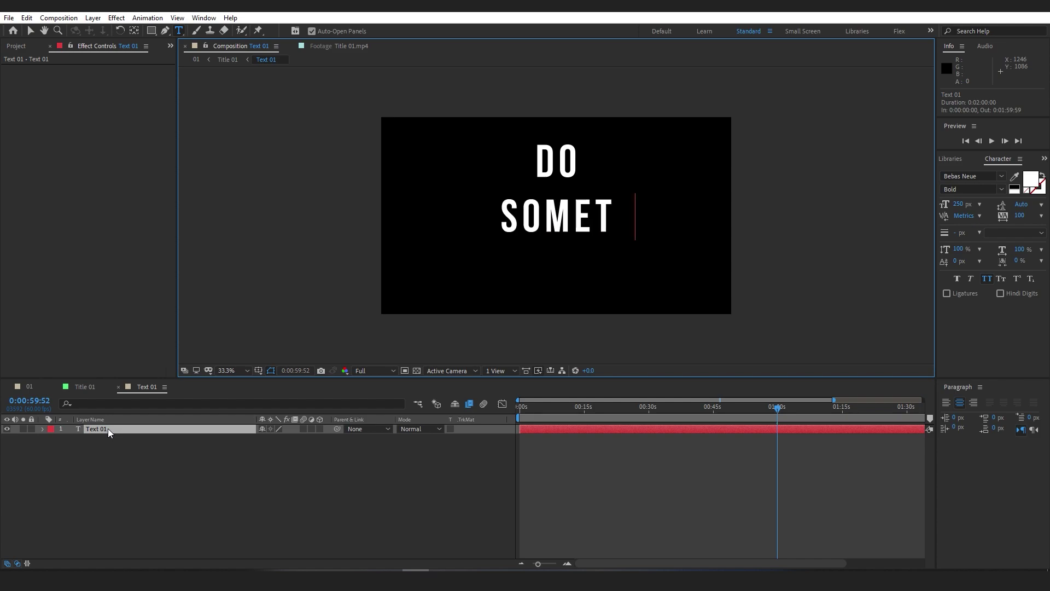
{"action": "type", "text": "HING"}
{"action": "key", "text": "Return"}
{"action": "type", "text": "TODAY"}
{"action": "left_click", "coordinate": [88, 387]}
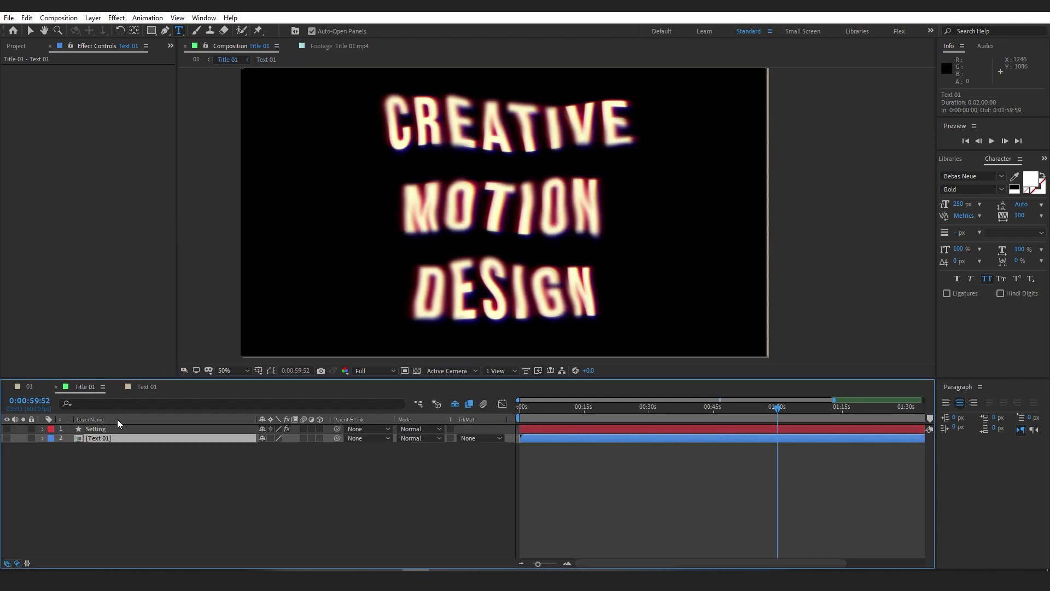
{"action": "left_click_drag", "start_coordinate": [523, 418], "coordinate": [601, 421]}
Reopen the Text 01 composition and change the font of its title text to Bobby Rough Soft.
{"action": "left_click", "coordinate": [155, 391]}
{"action": "left_click", "coordinate": [155, 389]}
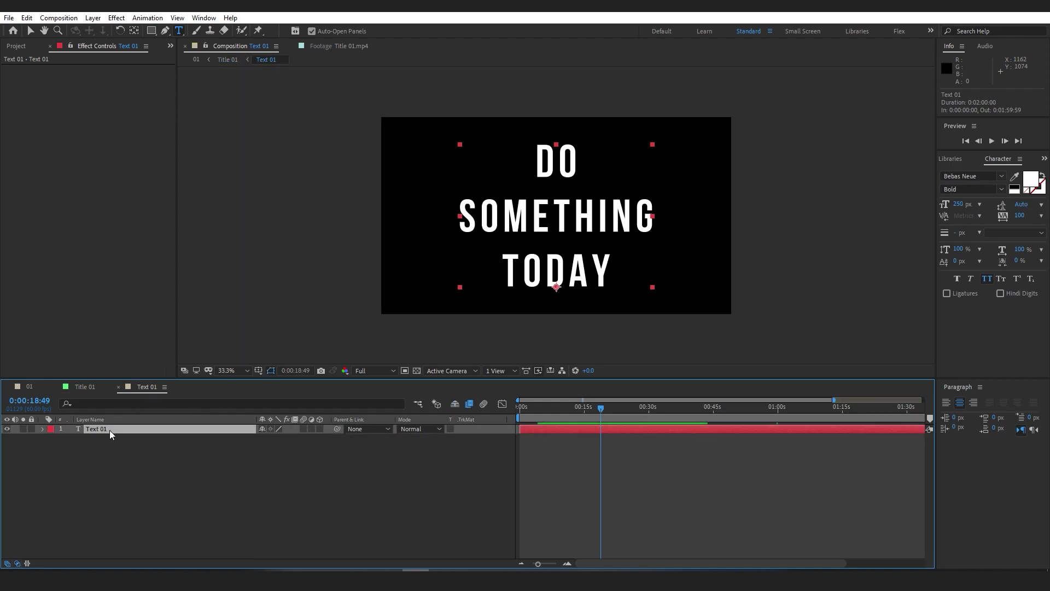
{"action": "left_click", "coordinate": [1003, 177]}
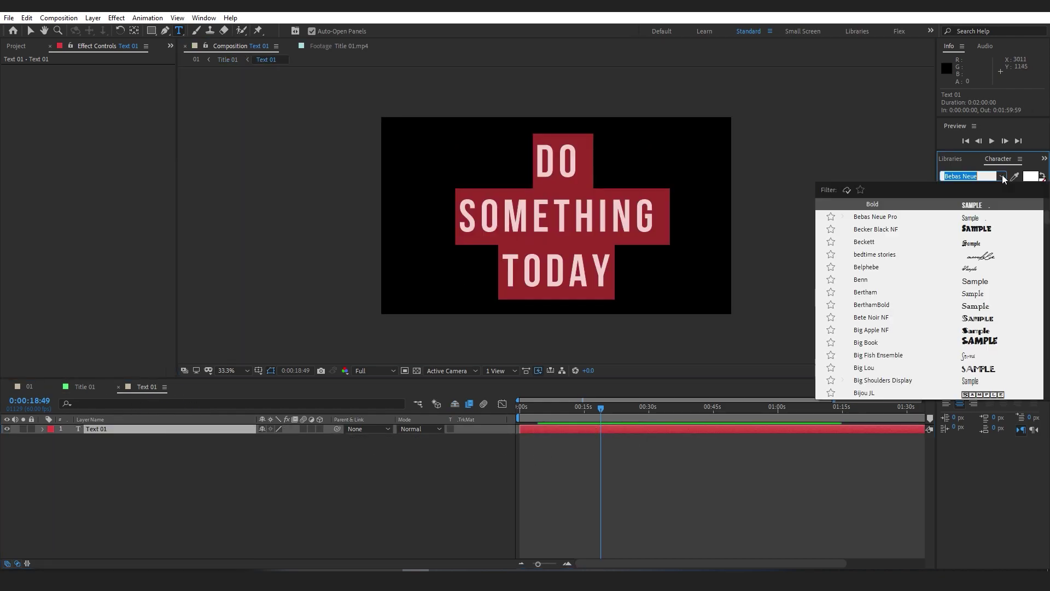
{"action": "key", "text": "Down"}
{"action": "key", "text": "Down"}
{"action": "key", "text": "Down"}
{"action": "key", "text": "Down"}
{"action": "key", "text": "Down"}
{"action": "key", "text": "Down"}
{"action": "key", "text": "Down"}
{"action": "key", "text": "Down"}
{"action": "key", "text": "Down"}
{"action": "key", "text": "Down"}
{"action": "key", "text": "Down"}
{"action": "key", "text": "Down"}
{"action": "key", "text": "Down"}
{"action": "key", "text": "Down"}
{"action": "key", "text": "Down"}
{"action": "key", "text": "Down"}
{"action": "key", "text": "Down"}
{"action": "key", "text": "Down"}
{"action": "key", "text": "Down"}
{"action": "key", "text": "Down"}
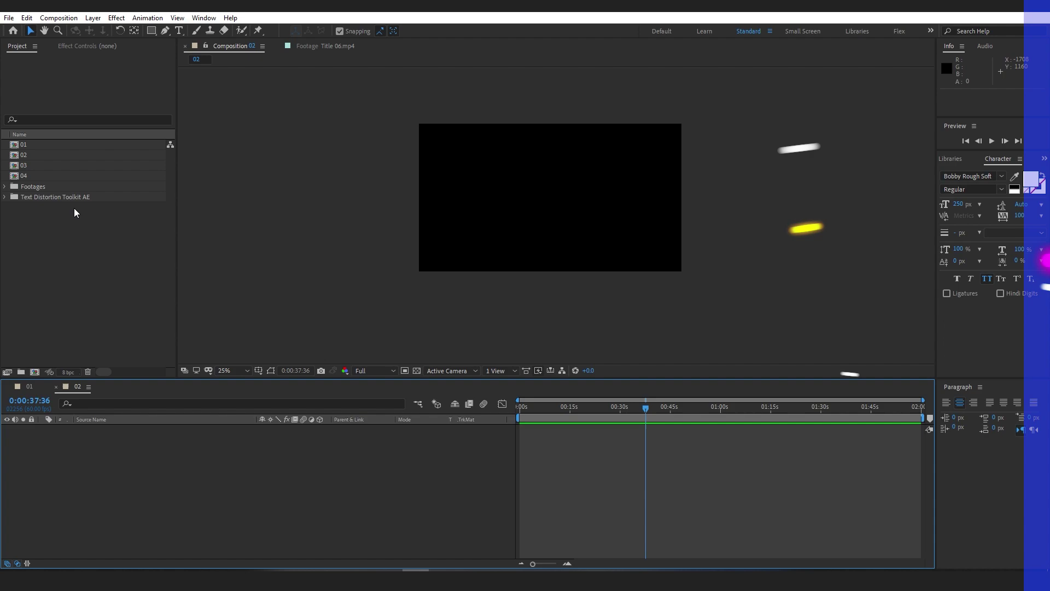
Preview Title 06.mp4 from the toolkit's Color folder and add the Title 06 composition to composition 02.
{"action": "left_click", "coordinate": [32, 204]}
{"action": "left_click", "coordinate": [15, 210]}
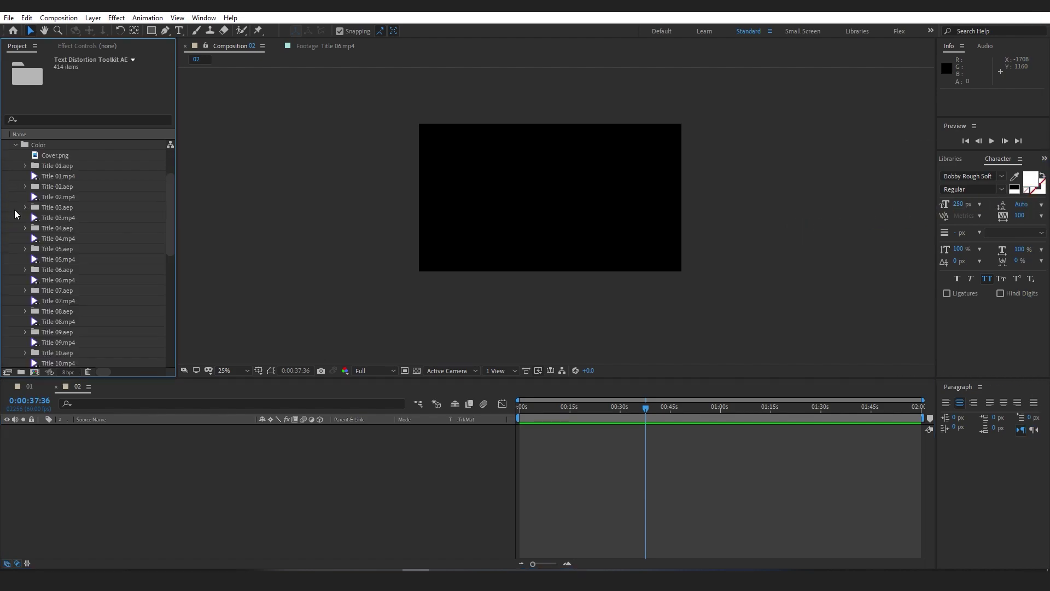
{"action": "double_click", "coordinate": [65, 280]}
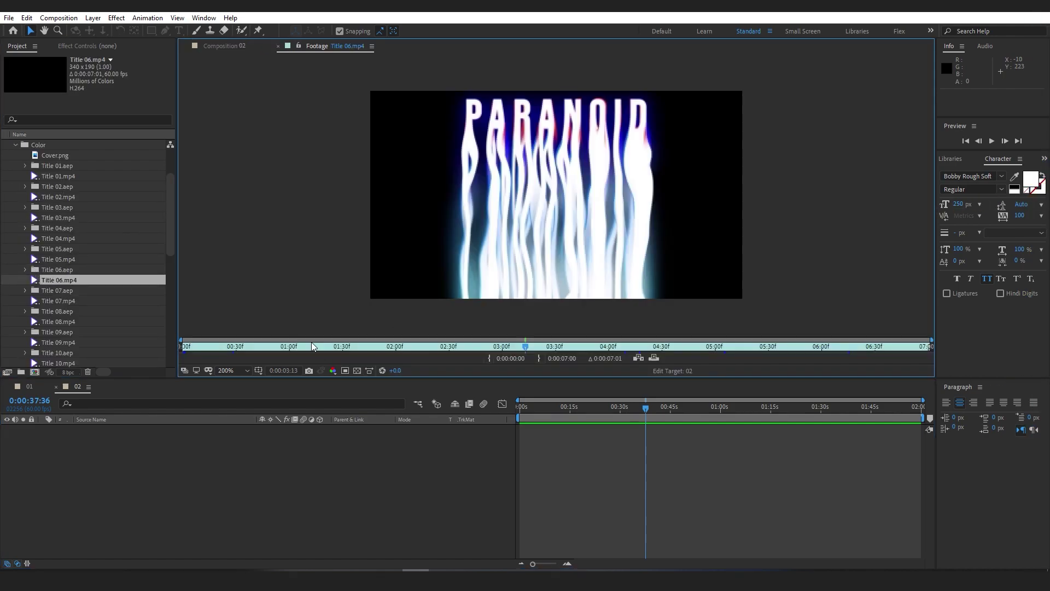
{"action": "left_click", "coordinate": [25, 269]}
{"action": "left_click_drag", "start_coordinate": [62, 291], "coordinate": [583, 567]}
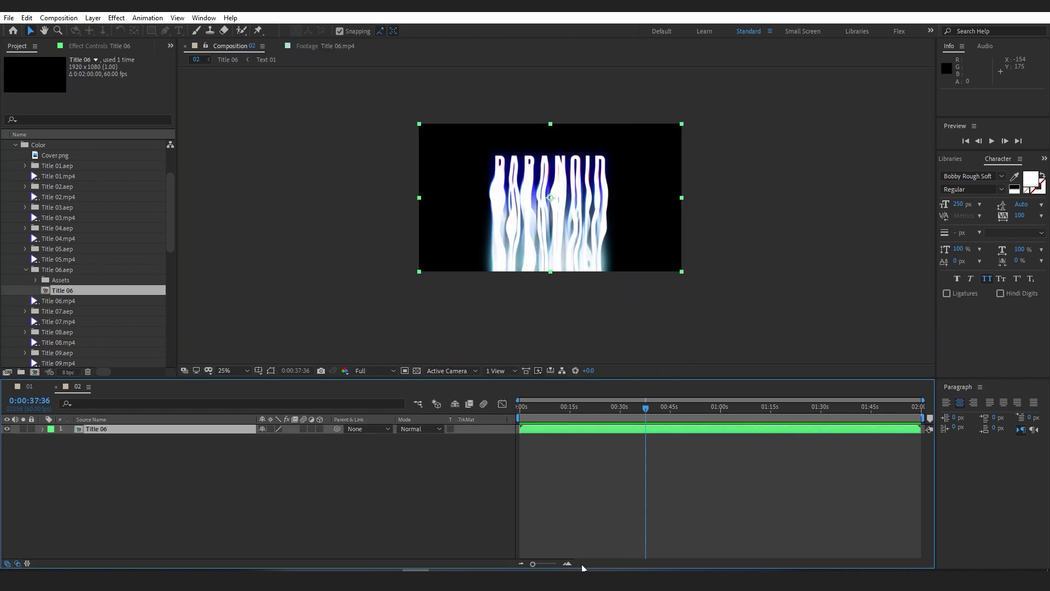
Play composition 02, set its preview resolution to Half and move the current time to 0:00:08:20.
{"action": "key", "text": "space"}
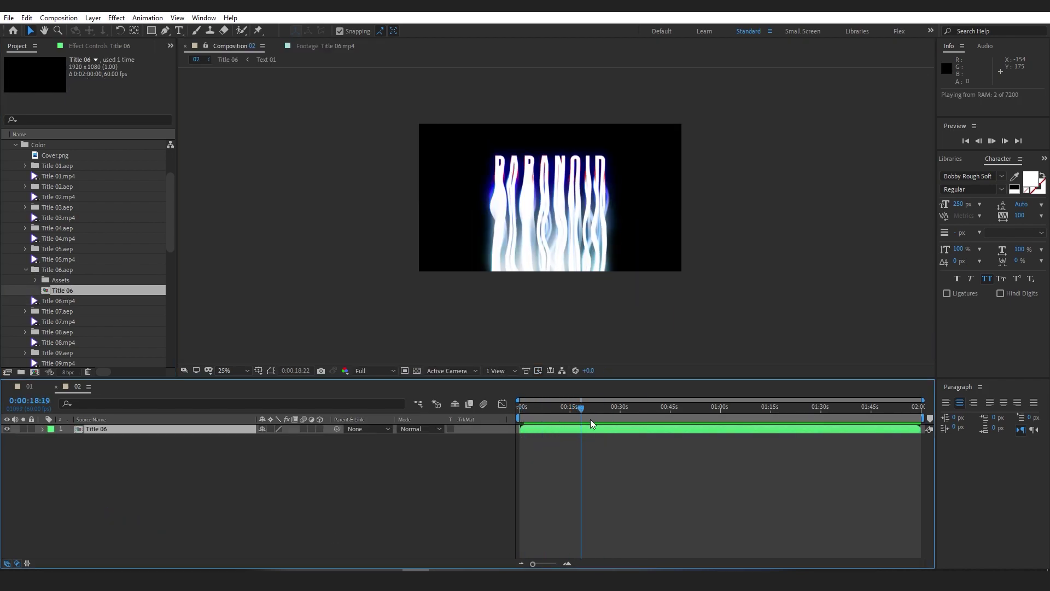
{"action": "left_click", "coordinate": [600, 412]}
{"action": "left_click", "coordinate": [374, 372]}
{"action": "left_click", "coordinate": [368, 406]}
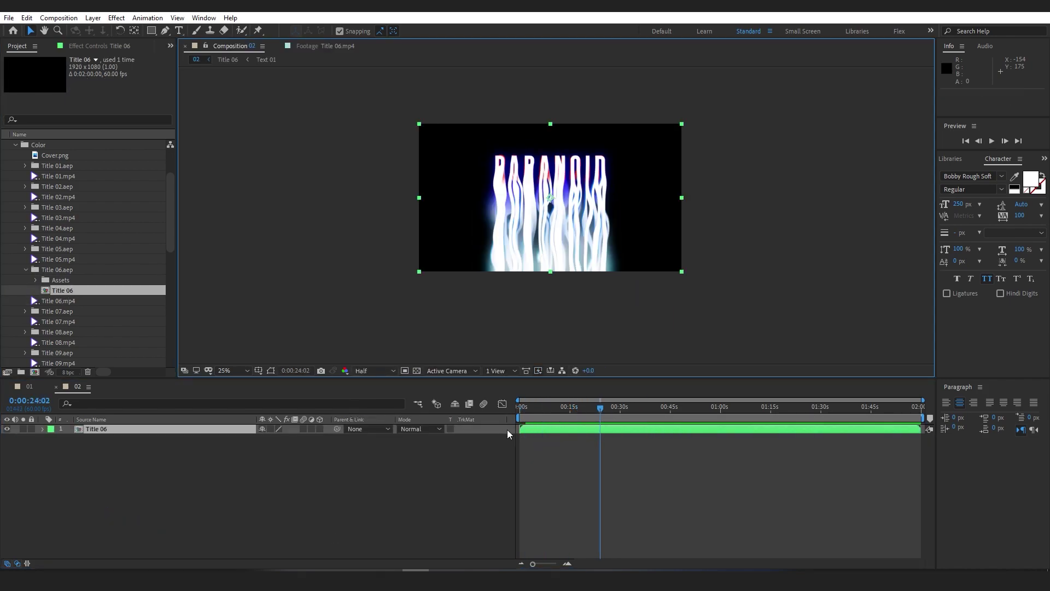
{"action": "left_click_drag", "start_coordinate": [524, 410], "coordinate": [548, 413]}
Open the nested Title 06 composition and set the Melt Line in the Setting layer's effect controls to 160.
{"action": "double_click", "coordinate": [548, 430]}
{"action": "left_click", "coordinate": [85, 47]}
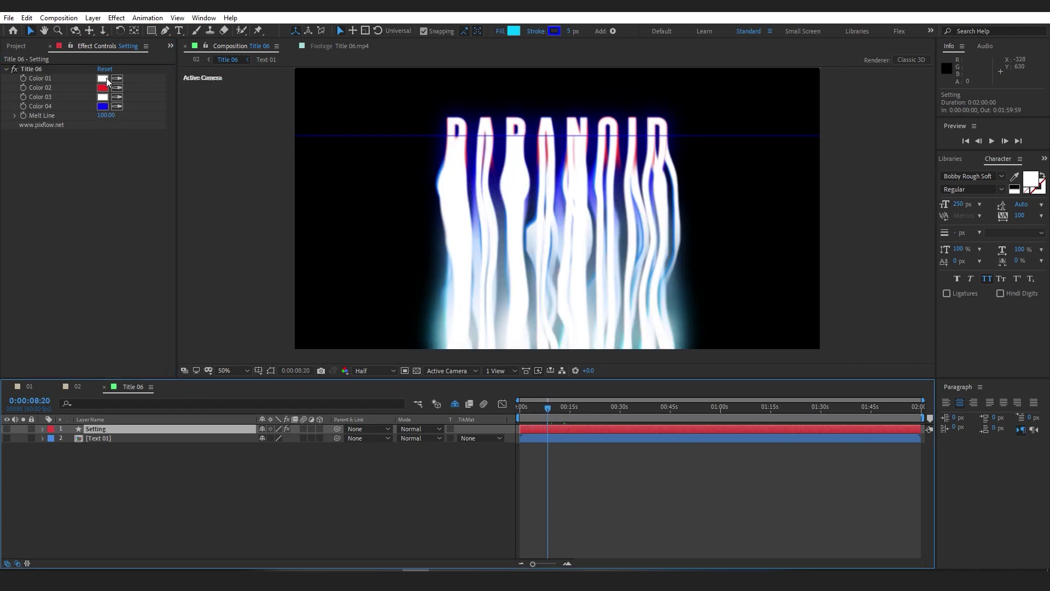
{"action": "left_click_drag", "start_coordinate": [108, 116], "coordinate": [141, 194]}
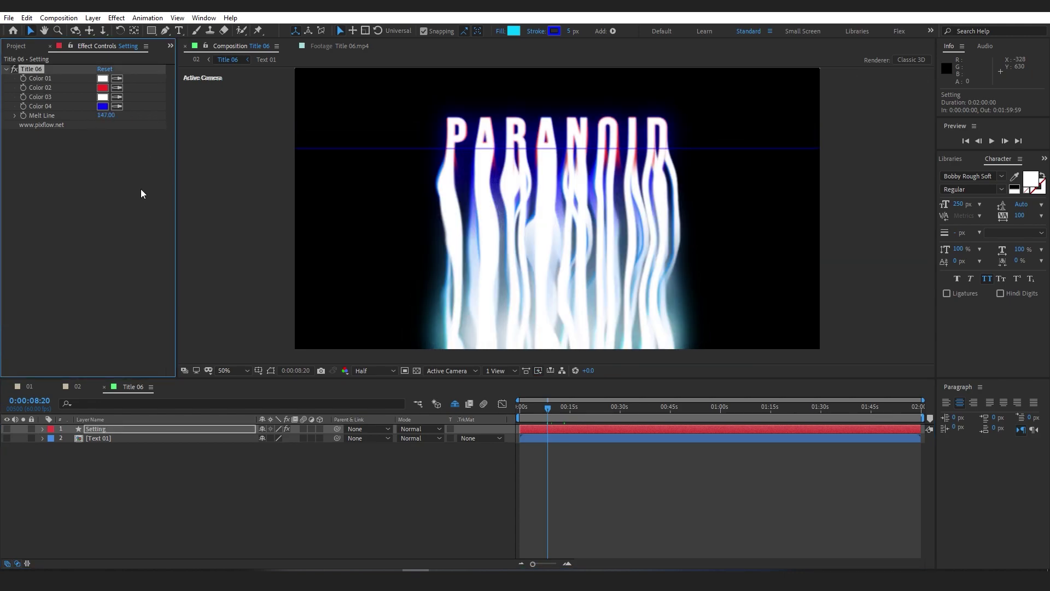
{"action": "left_click_drag", "start_coordinate": [106, 115], "coordinate": [652, 202]}
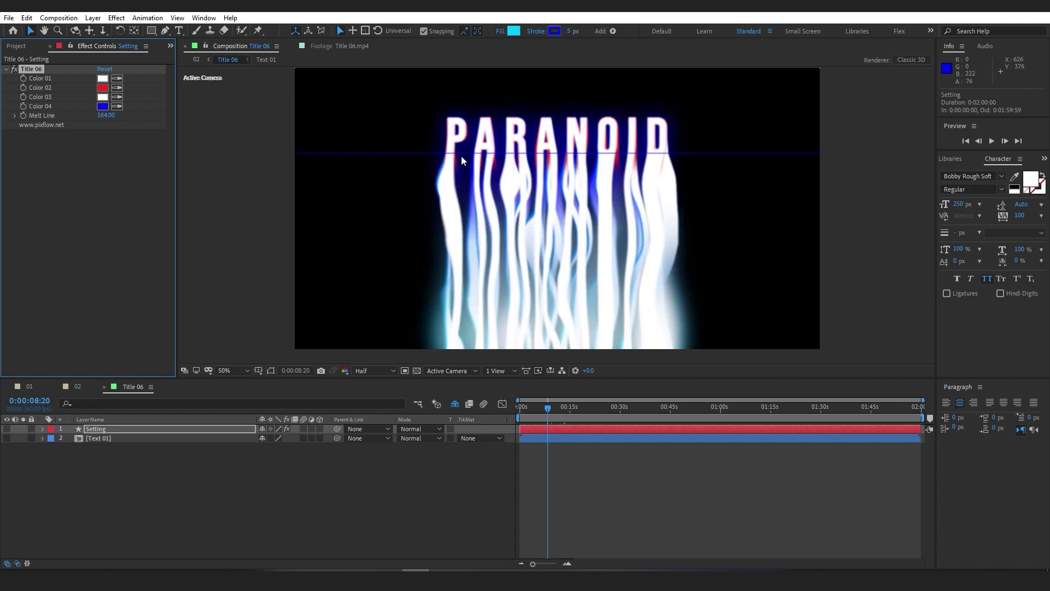
{"action": "left_click_drag", "start_coordinate": [105, 117], "coordinate": [219, 154]}
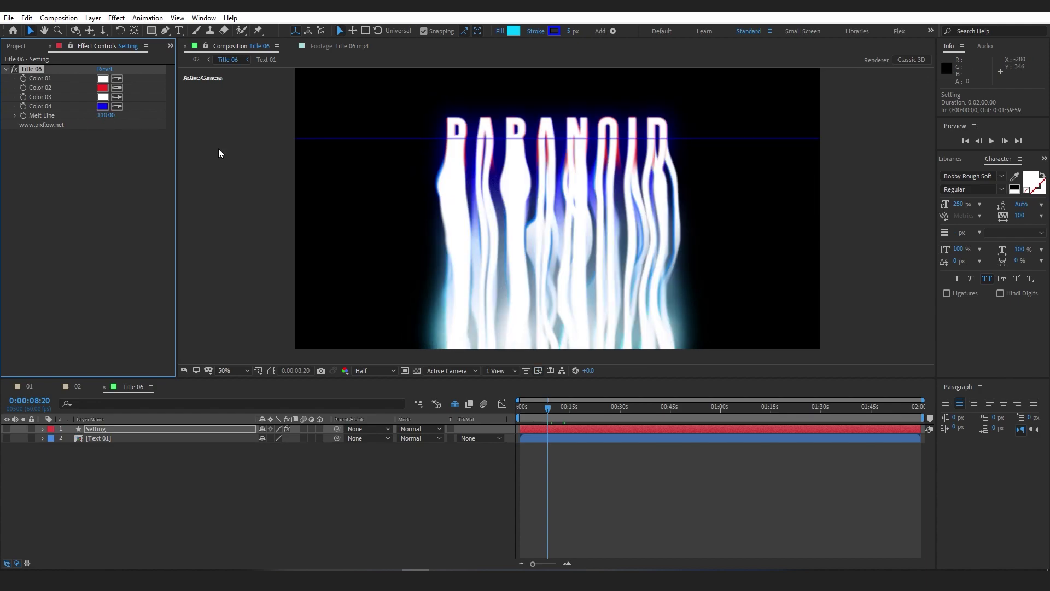
{"action": "left_click_drag", "start_coordinate": [99, 116], "coordinate": [595, 336]}
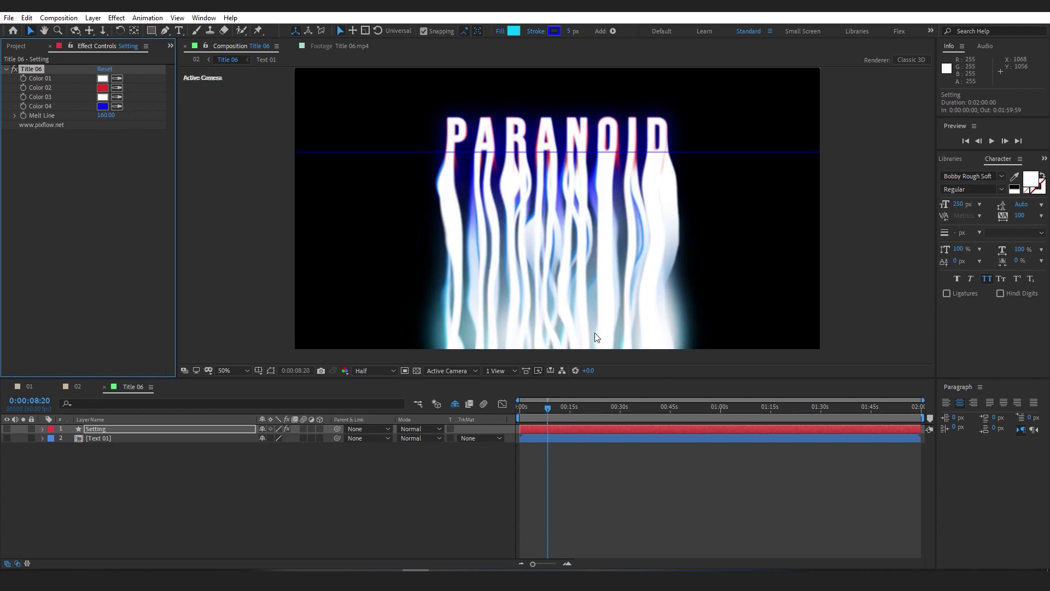
Replace the nested Text 01 layer's text with AWESOME and return to the Title 06 composition.
{"action": "left_click", "coordinate": [92, 441]}
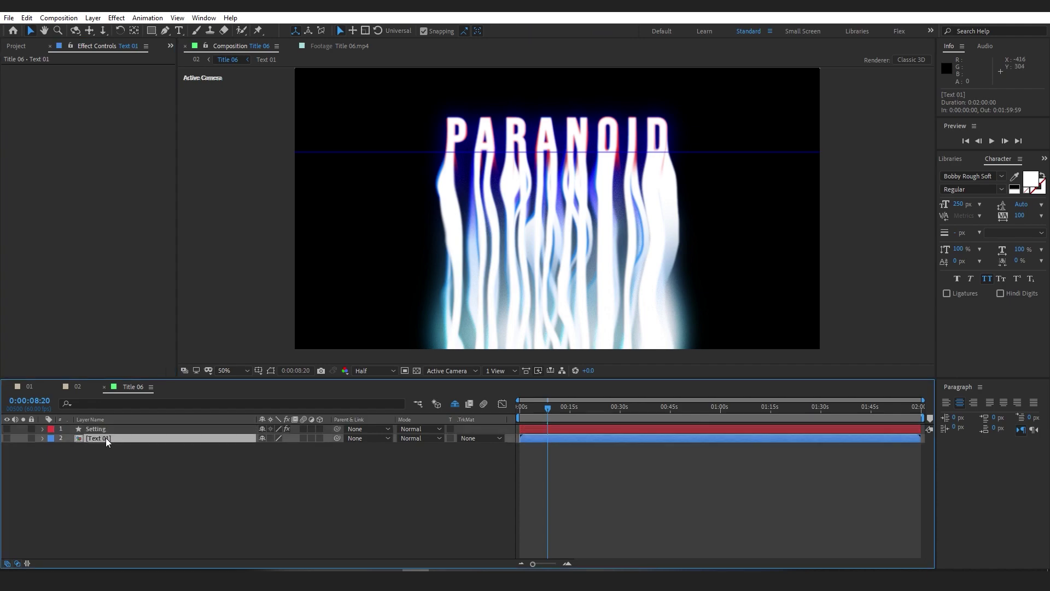
{"action": "double_click", "coordinate": [104, 438]}
{"action": "double_click", "coordinate": [109, 433]}
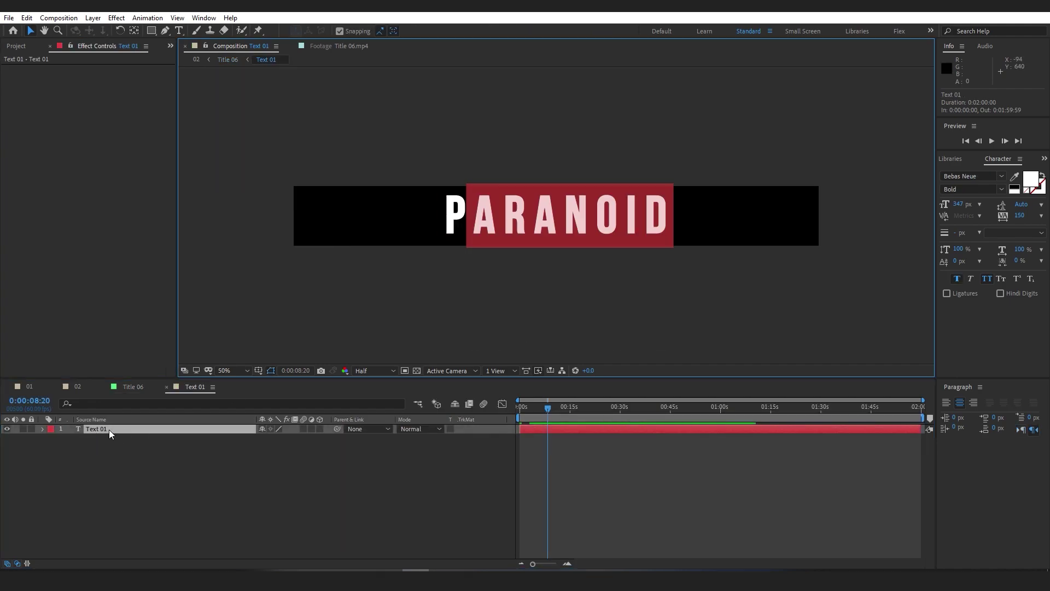
{"action": "type", "text": "AWESOME"}
{"action": "left_click", "coordinate": [132, 386]}
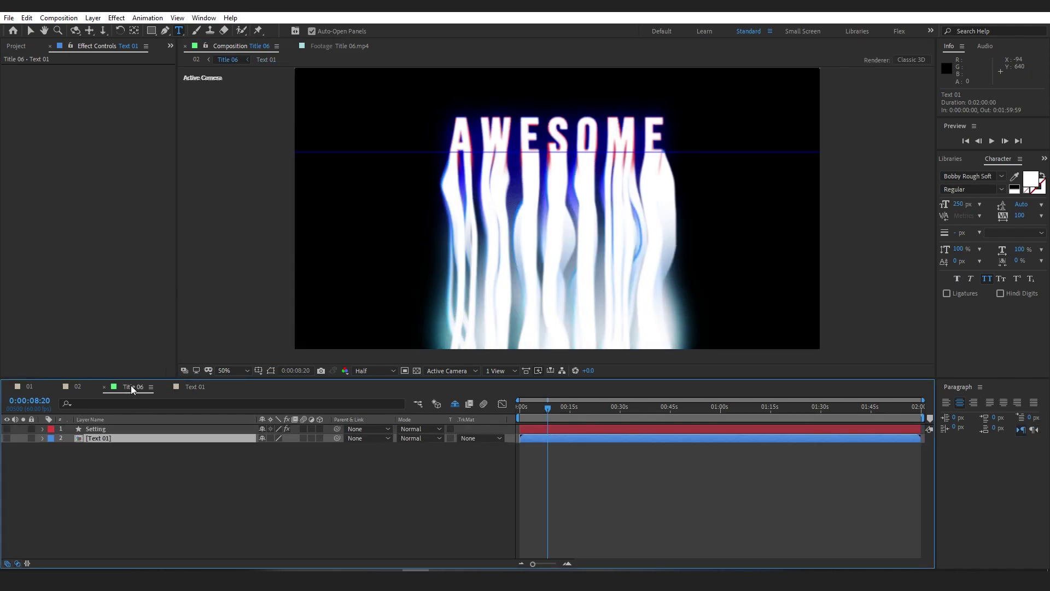
Try the Regular font style on the AWESOME text, set it back to Bold and return to Title 06.
{"action": "left_click", "coordinate": [94, 429]}
{"action": "double_click", "coordinate": [121, 438]}
{"action": "left_click", "coordinate": [1002, 190]}
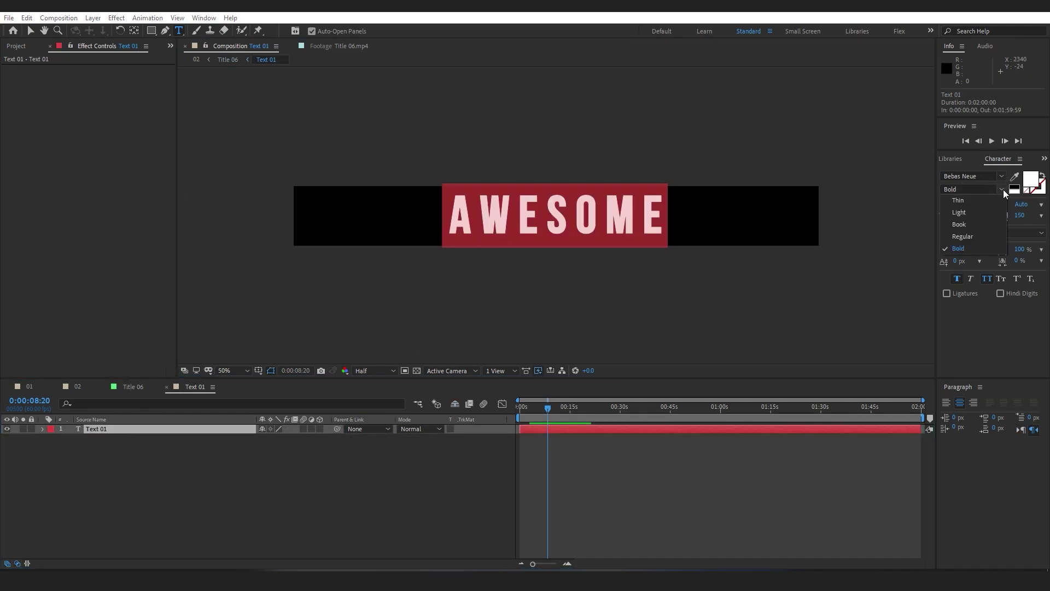
{"action": "left_click", "coordinate": [971, 236]}
{"action": "left_click", "coordinate": [1002, 190]}
{"action": "left_click", "coordinate": [971, 247]}
{"action": "left_click", "coordinate": [132, 386]}
Change the Title 06 effect's Color 04 to bright cyan and adjust its Melt Line.
{"action": "left_click", "coordinate": [102, 78]}
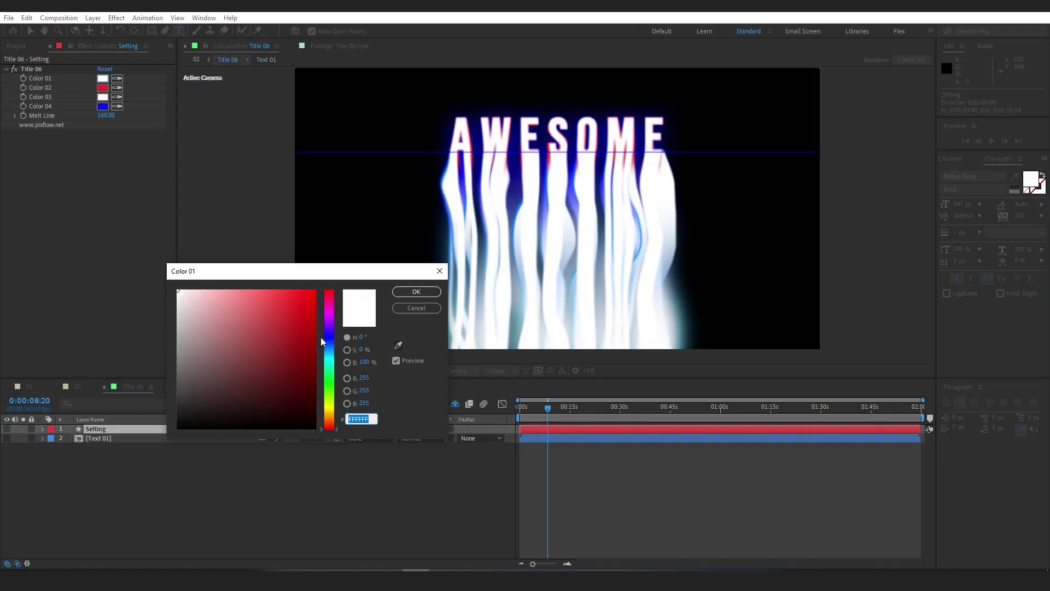
{"action": "left_click_drag", "start_coordinate": [326, 332], "coordinate": [326, 306]}
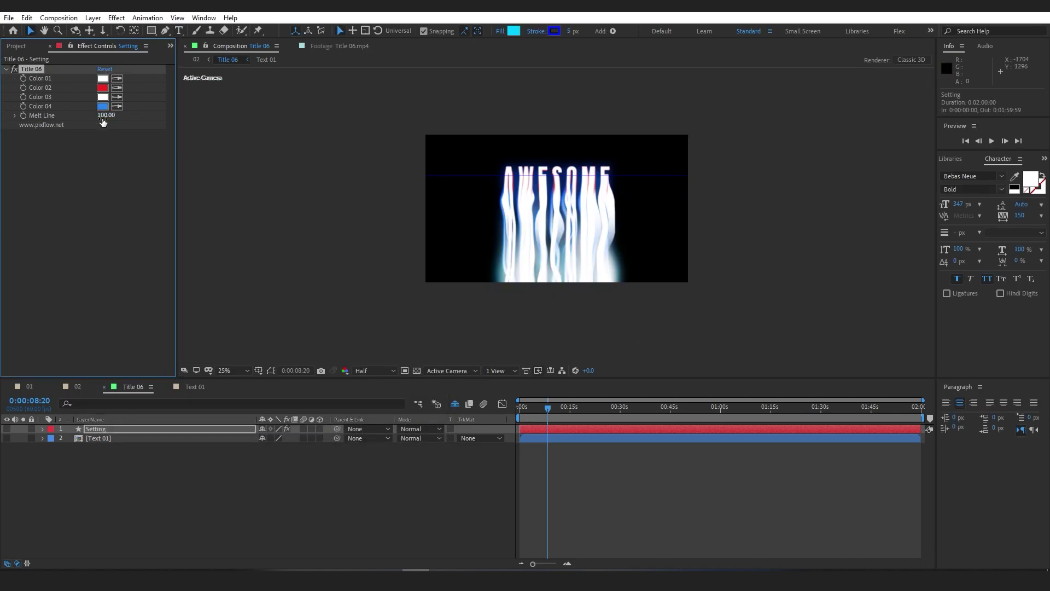
{"action": "mouse_move", "coordinate": [103, 119]}
{"action": "left_mouse_down"}
{"action": "mouse_move", "coordinate": [133, 119]}
{"action": "mouse_move", "coordinate": [117, 116]}
{"action": "left_mouse_up"}
{"action": "scroll", "coordinate": [470, 214], "scroll_direction": "up", "scroll_amount": 2}
{"action": "key", "text": "comma"}
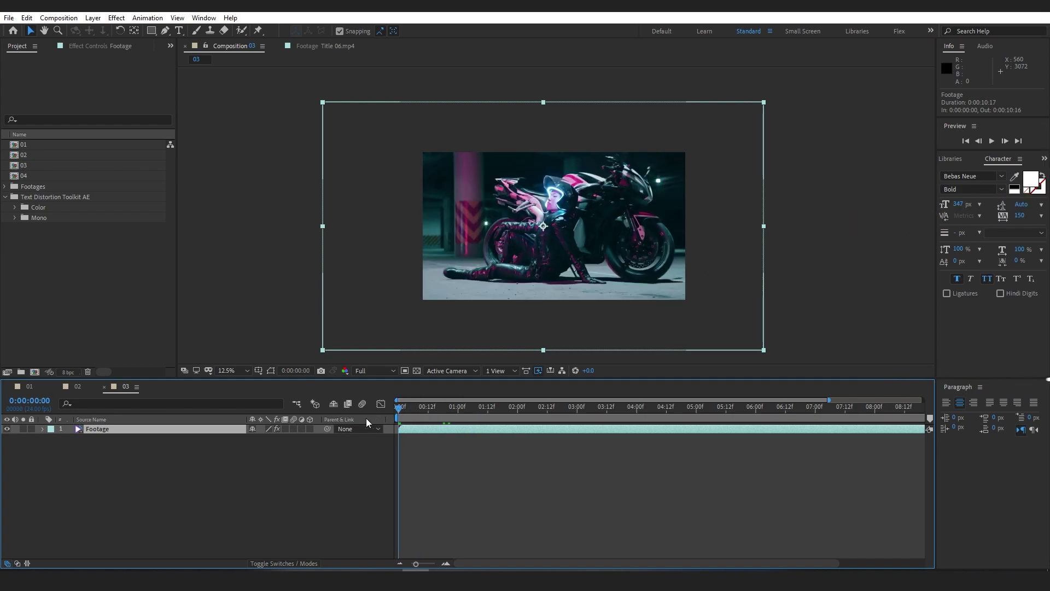
Preview Title 12.mp4 from the Color folder and add the Title 12 composition above the Footage layer in composition 03.
{"action": "left_click", "coordinate": [14, 208]}
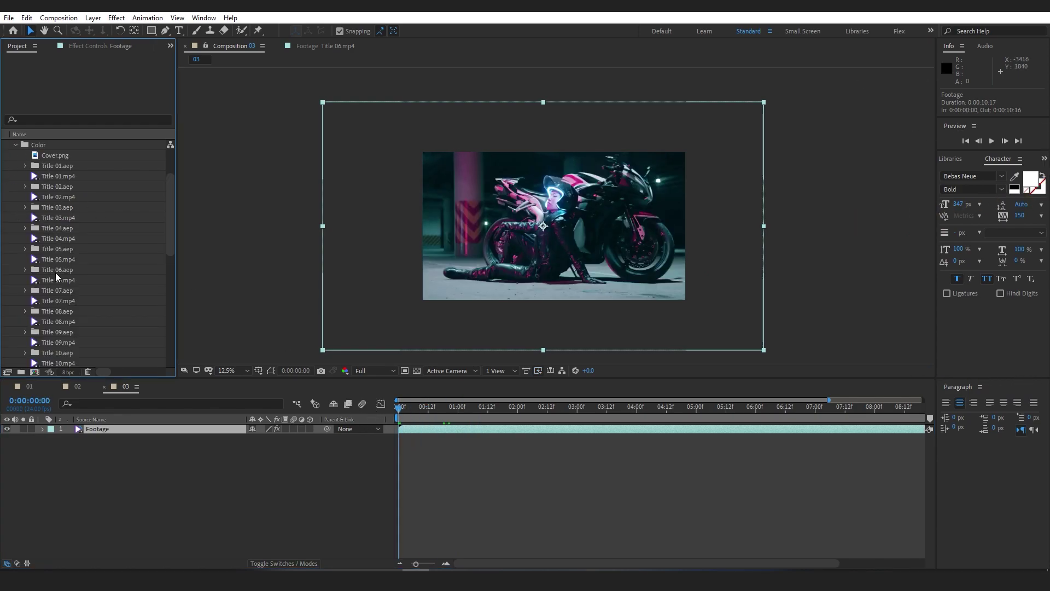
{"action": "scroll", "coordinate": [57, 279], "scroll_direction": "down", "scroll_amount": 3}
{"action": "double_click", "coordinate": [49, 312]}
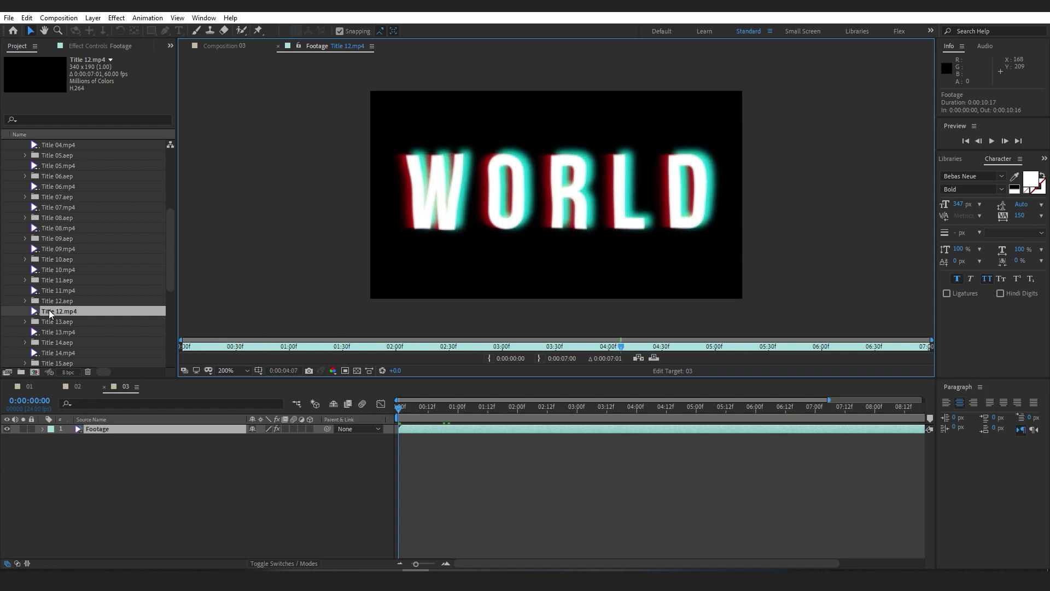
{"action": "left_click", "coordinate": [25, 301]}
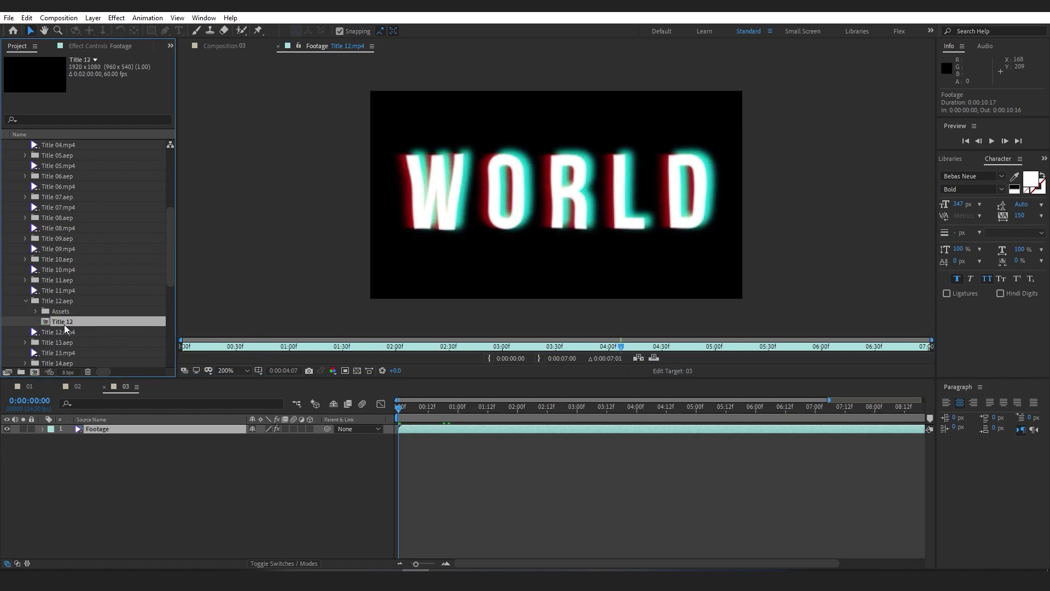
{"action": "left_click_drag", "start_coordinate": [61, 323], "coordinate": [109, 428]}
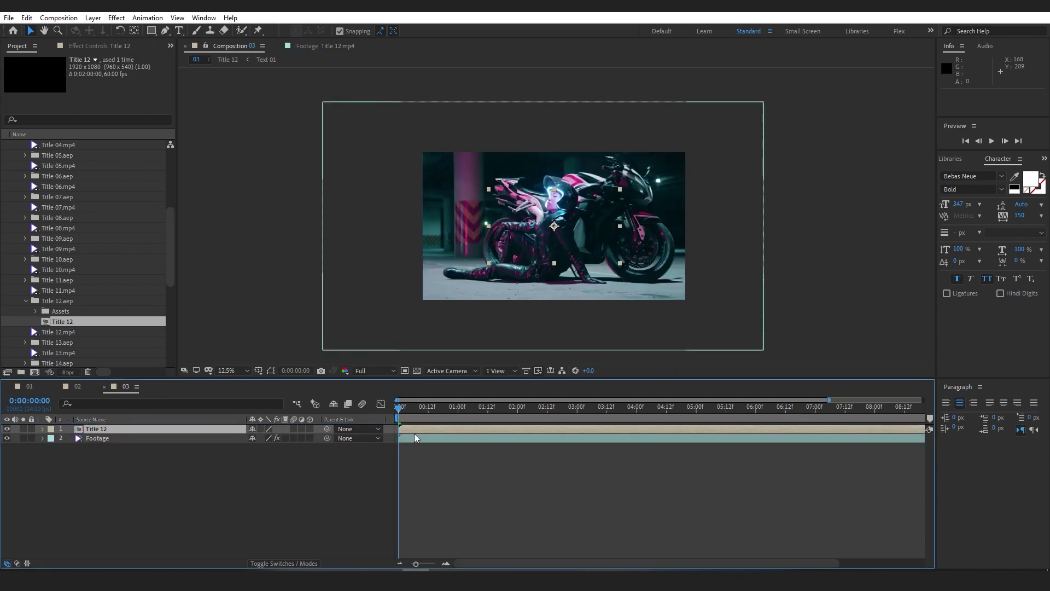
At 0:00:01:19, scale the Title 12 layer up to about 249% and move it down to position 1944, 1416.
{"action": "left_click_drag", "start_coordinate": [420, 411], "coordinate": [508, 415]}
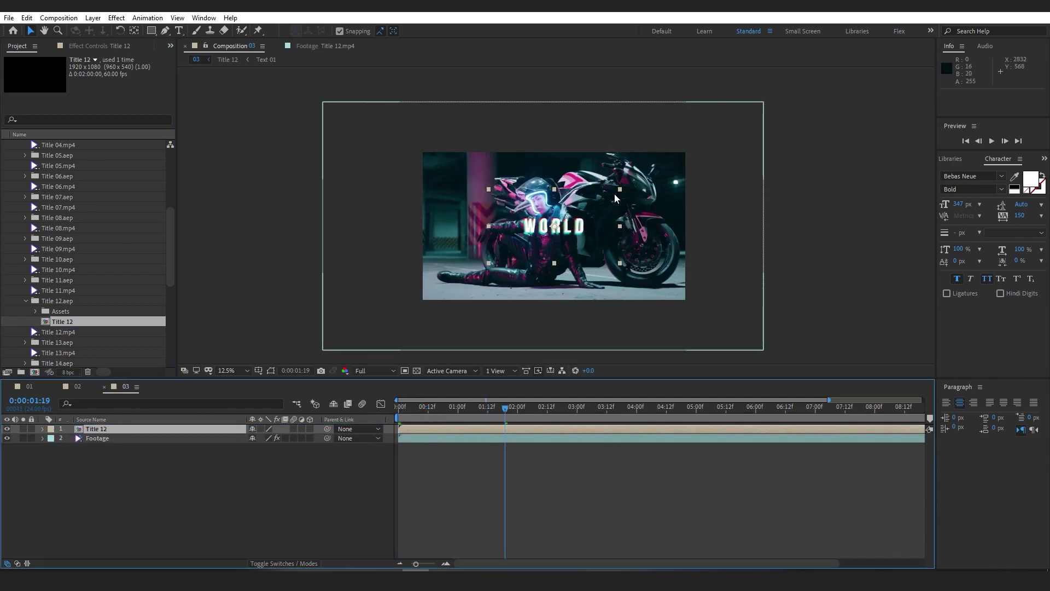
{"action": "left_click_drag", "start_coordinate": [619, 192], "coordinate": [718, 131]}
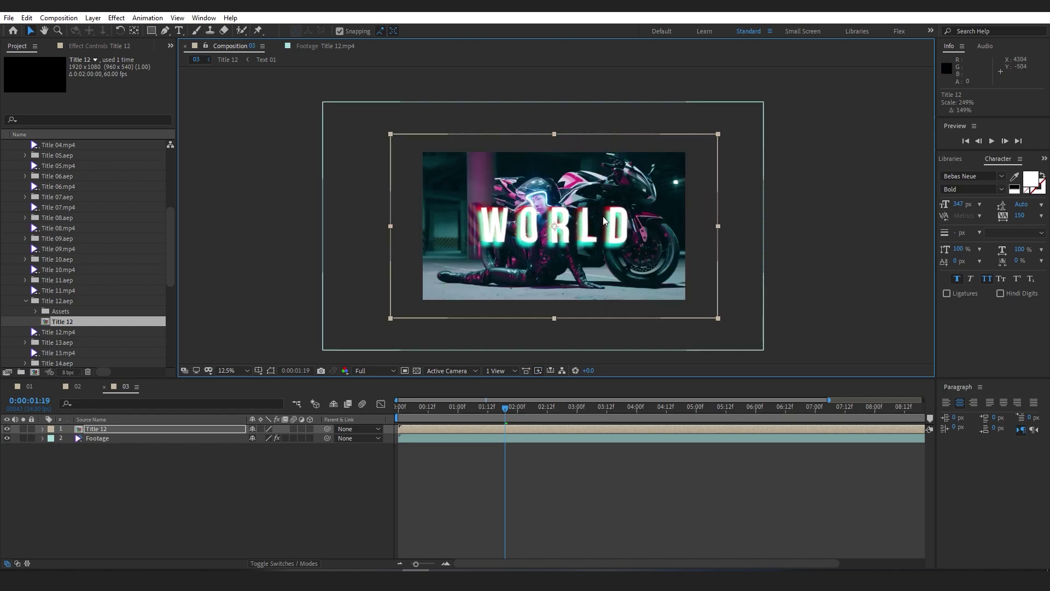
{"action": "left_click_drag", "start_coordinate": [603, 217], "coordinate": [605, 241]}
{"action": "scroll", "coordinate": [581, 268], "scroll_direction": "up", "scroll_amount": 1}
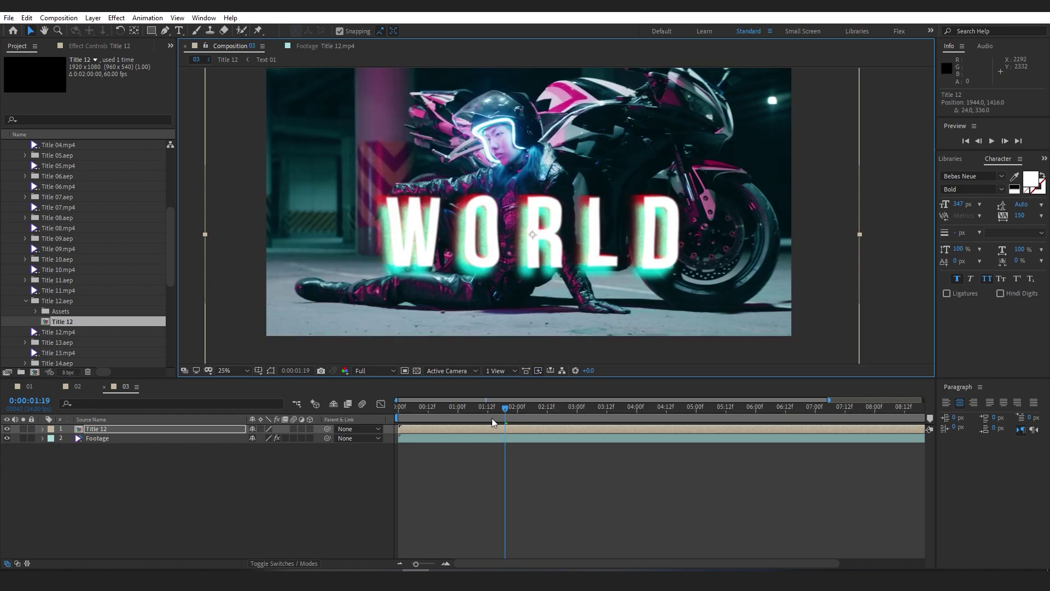
Scrub to 0:00:02:19, fit the composition in the viewer and play it to check the title over the footage.
{"action": "left_click_drag", "start_coordinate": [502, 412], "coordinate": [565, 413]}
{"action": "key", "text": "comma"}
{"action": "scroll", "coordinate": [550, 240], "scroll_direction": "up", "scroll_amount": 1}
{"action": "key", "text": "shift+slash"}
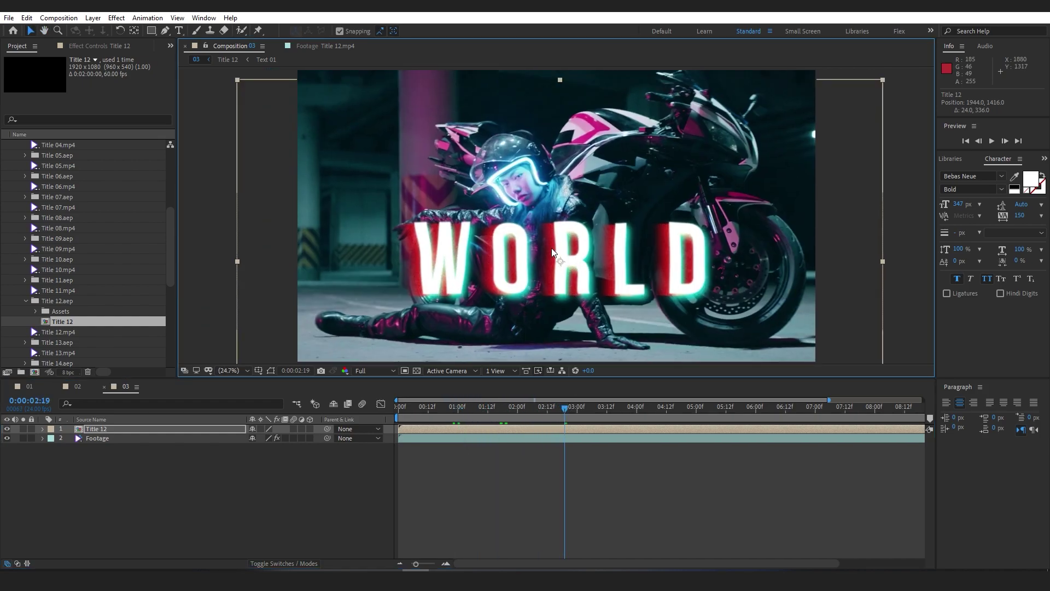
{"action": "key", "text": "space"}
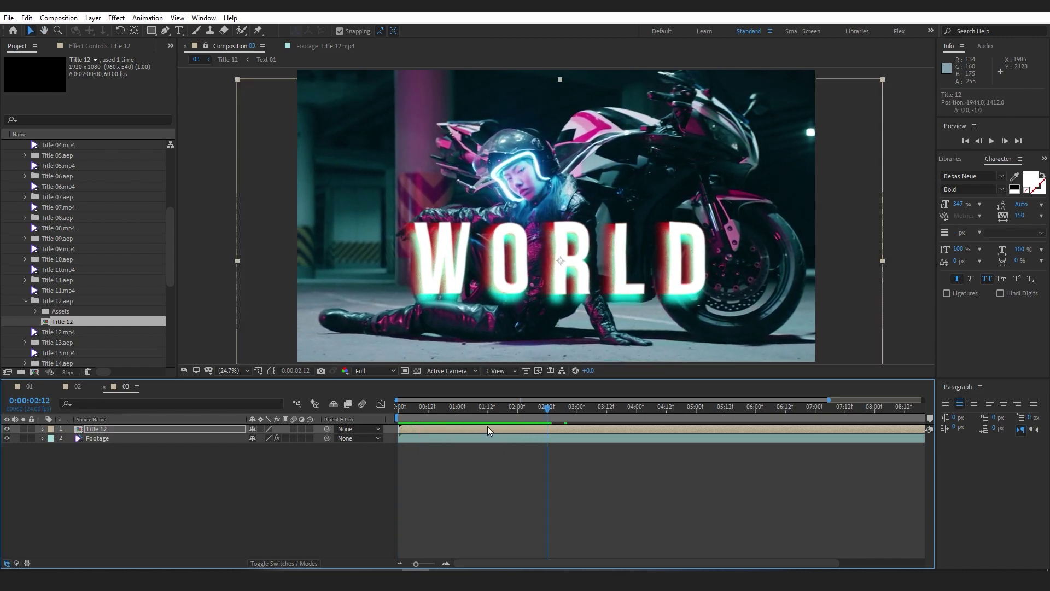
Inspect the Setting layer's color controls in the Title 12 composition, then return to composition 03 and scrub its timeline.
{"action": "double_click", "coordinate": [491, 425]}
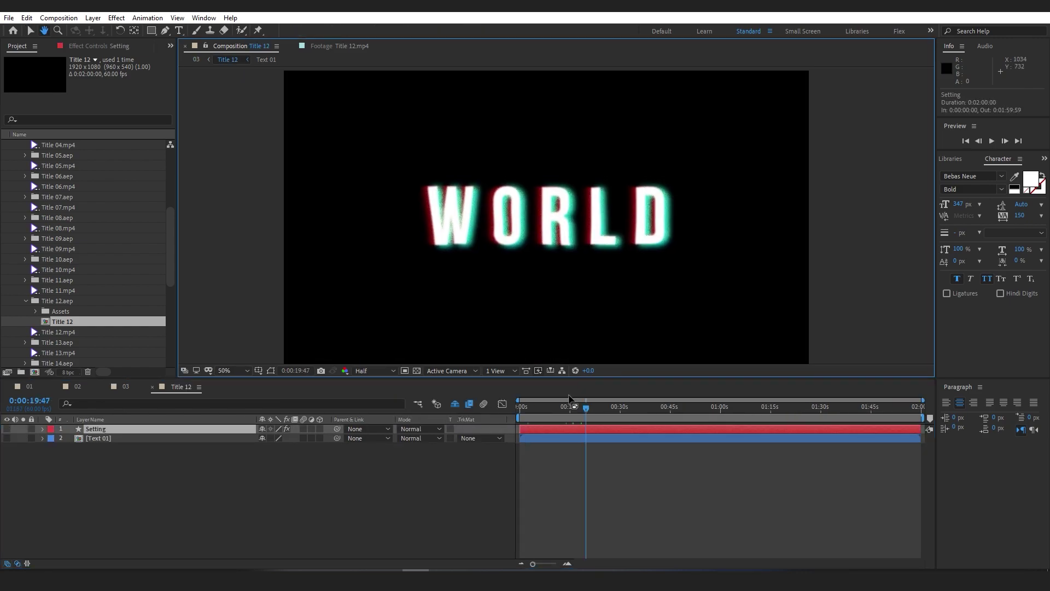
{"action": "left_click_drag", "start_coordinate": [573, 407], "coordinate": [668, 407]}
{"action": "left_click", "coordinate": [99, 47]}
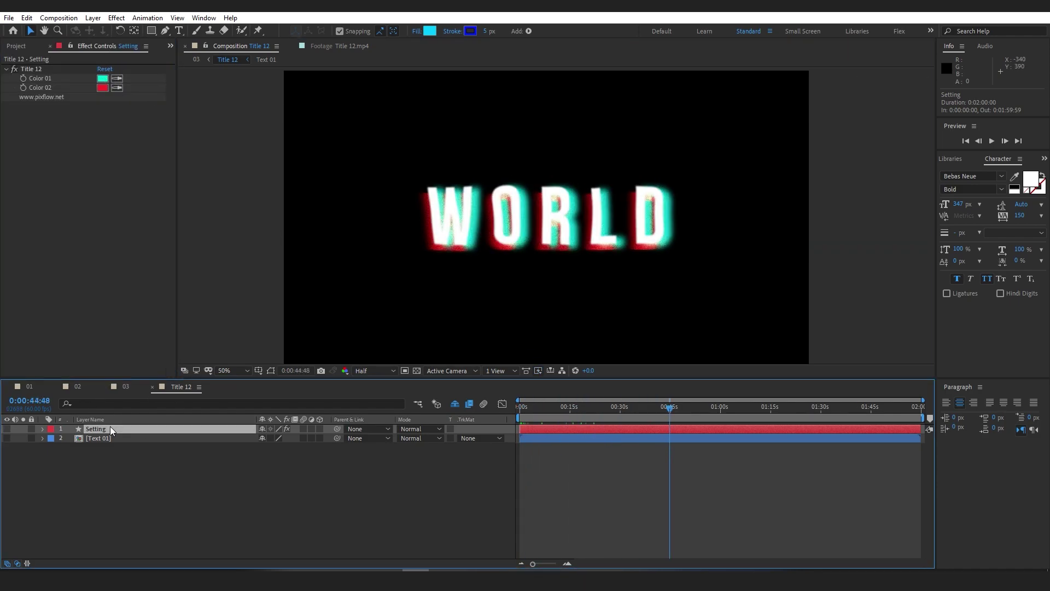
{"action": "left_click", "coordinate": [125, 386]}
{"action": "left_click_drag", "start_coordinate": [481, 409], "coordinate": [539, 414]}
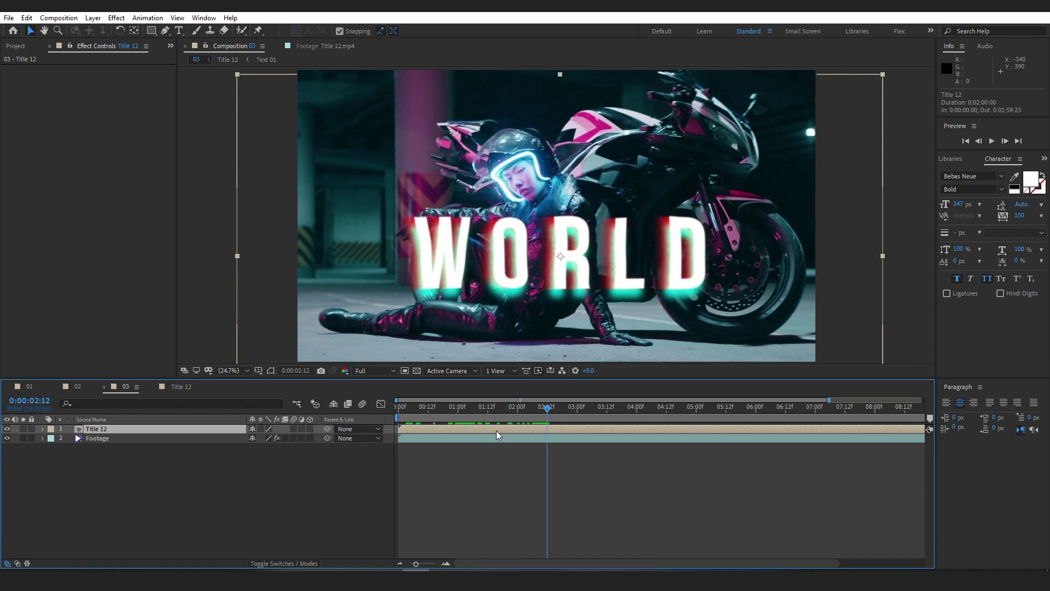
Open the Text 01 composition inside Title 12 and replace its text with BELIEVE.
{"action": "double_click", "coordinate": [101, 431]}
{"action": "double_click", "coordinate": [106, 440]}
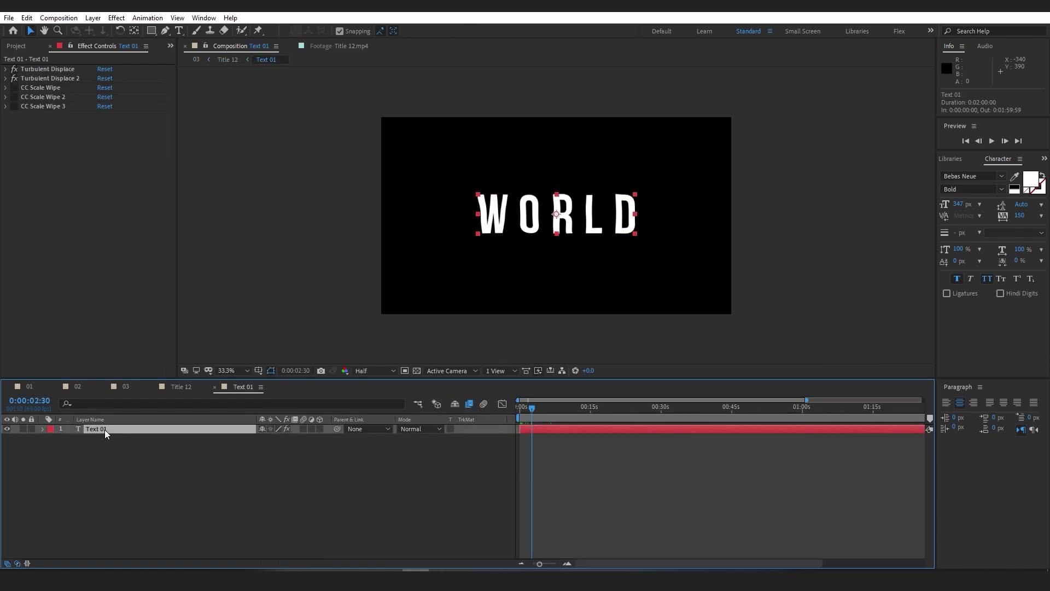
{"action": "double_click", "coordinate": [106, 429]}
{"action": "type", "text": "BELIEVE"}
{"action": "left_click", "coordinate": [125, 434]}
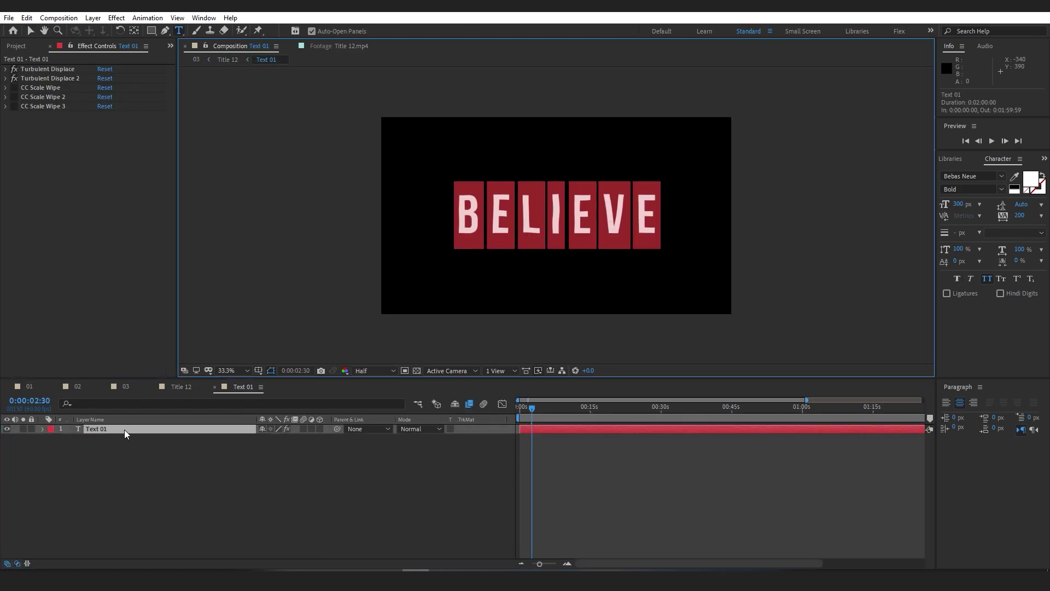
Set the BELIEVE text in the Druk Wide Medium font with a size of 258 px.
{"action": "left_click", "coordinate": [981, 174]}
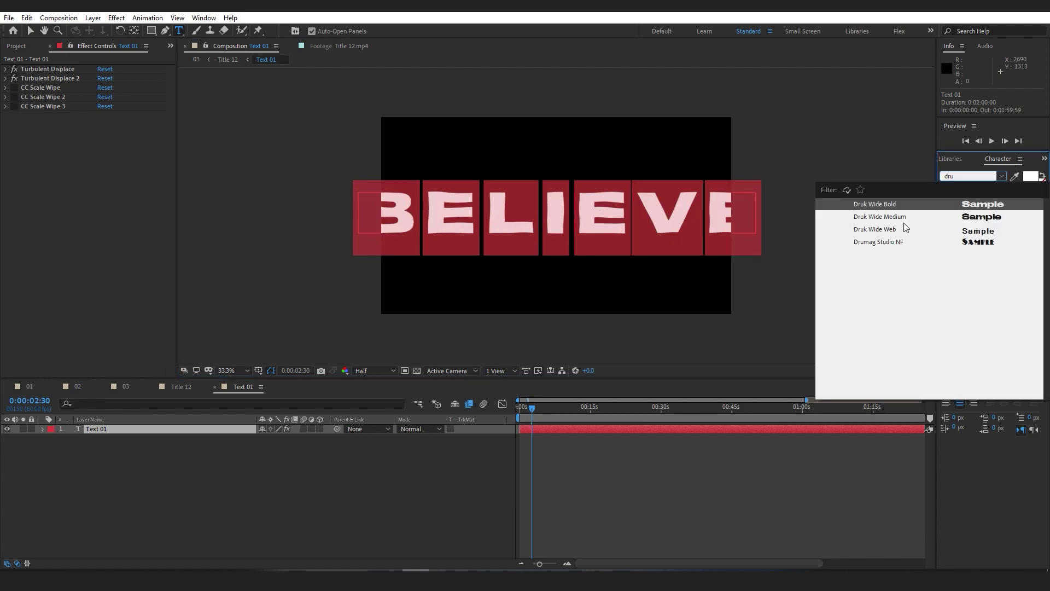
{"action": "left_click", "coordinate": [901, 219]}
{"action": "left_click", "coordinate": [987, 201]}
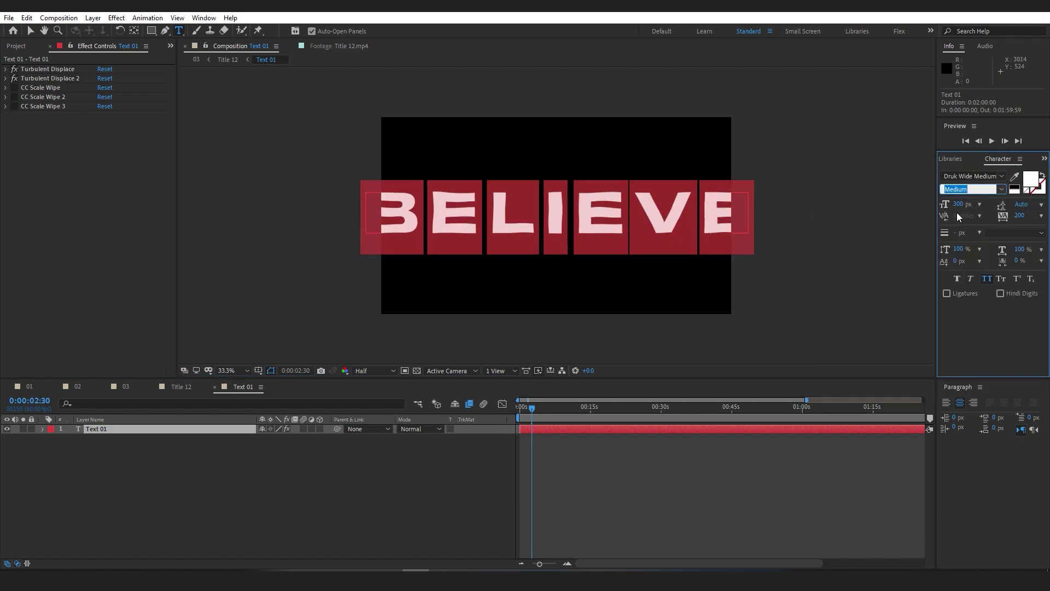
Scrub the new text in the Title 12 composition, then play it over the footage in composition 03.
{"action": "left_click", "coordinate": [181, 386]}
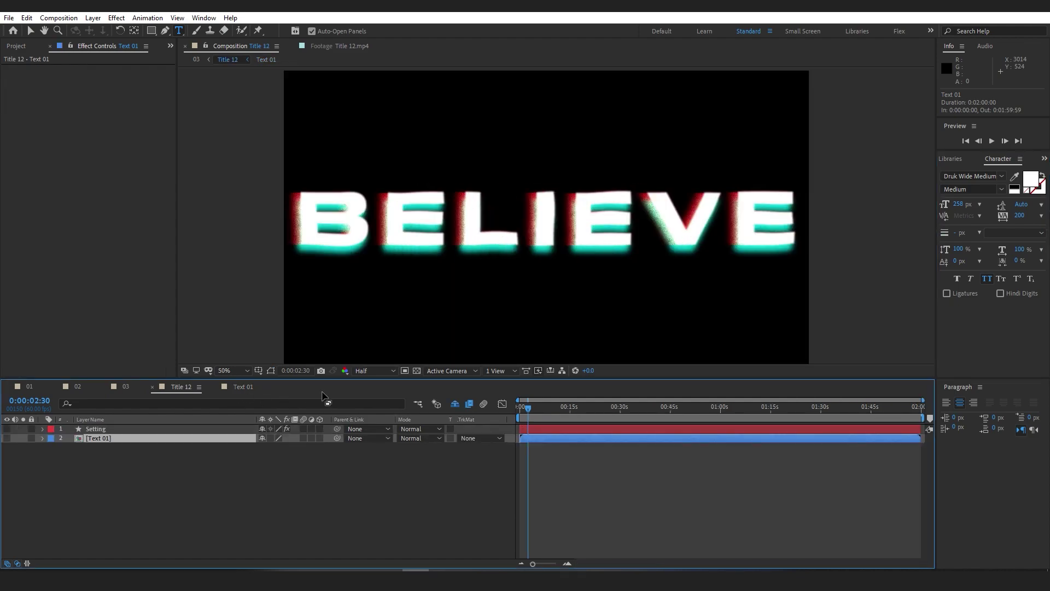
{"action": "left_click", "coordinate": [543, 407]}
{"action": "left_click_drag", "start_coordinate": [544, 407], "coordinate": [562, 407]}
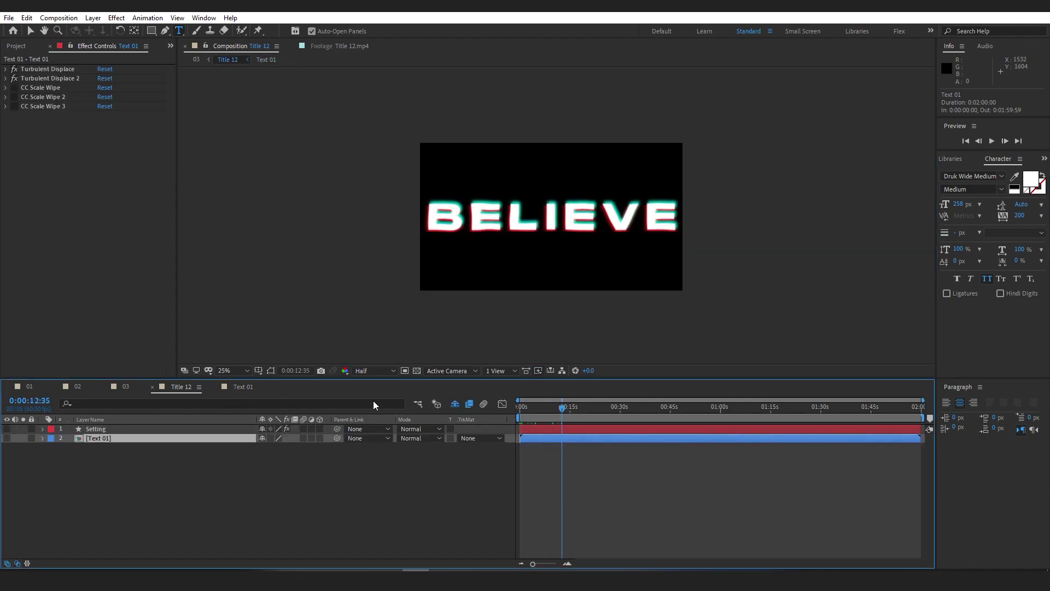
{"action": "left_click", "coordinate": [126, 386]}
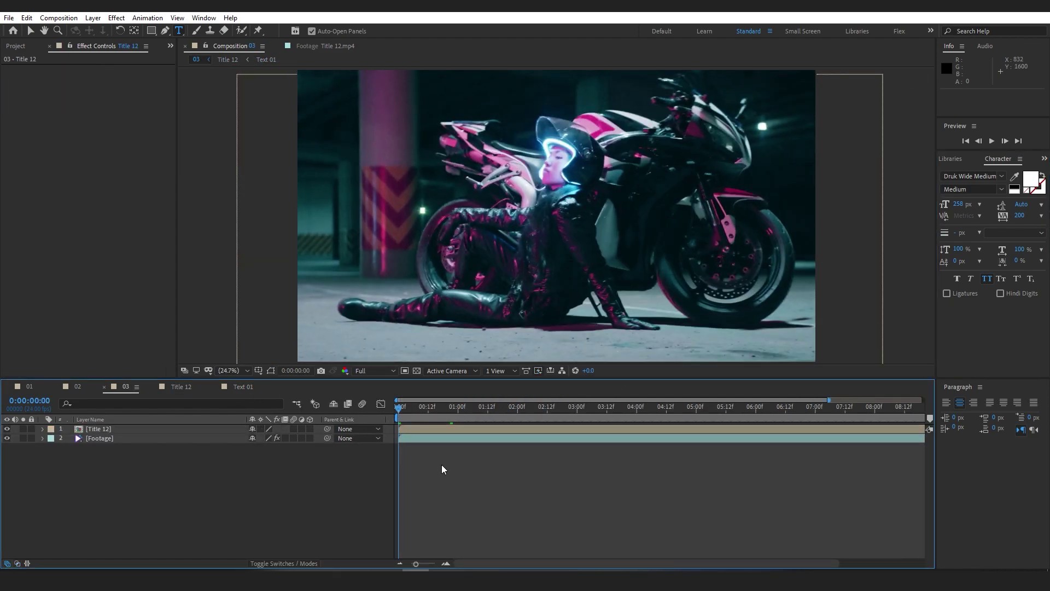
{"action": "key", "text": "space"}
Scale the Title 12 layer down so that BELIEVE fits within the frame, and return to the composition's start.
{"action": "scroll", "coordinate": [492, 291], "scroll_direction": "down", "scroll_amount": 1}
{"action": "left_click", "coordinate": [491, 428]}
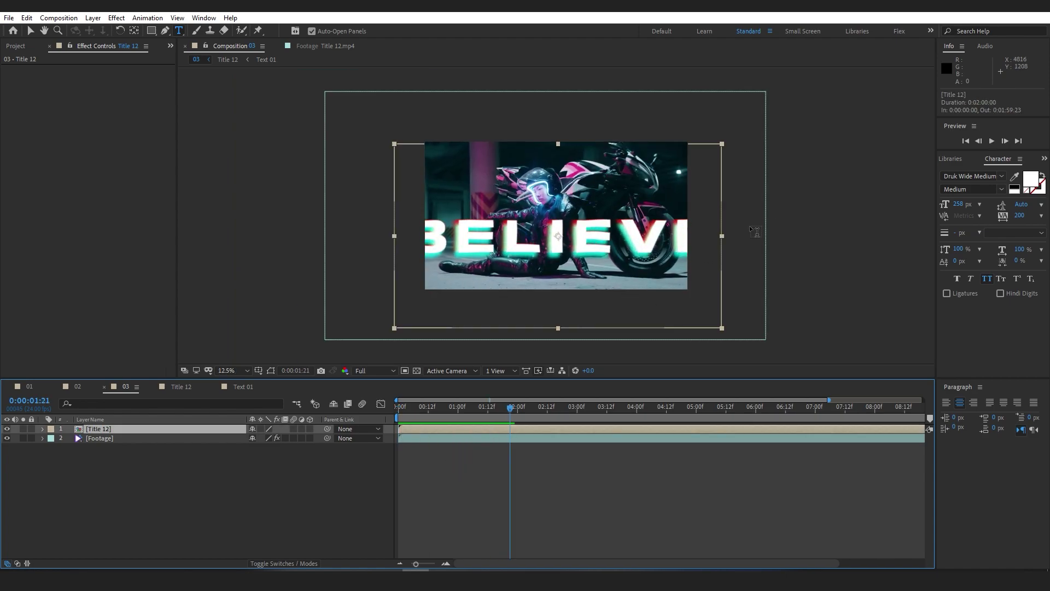
{"action": "key", "text": "v"}
{"action": "left_click_drag", "start_coordinate": [722, 237], "coordinate": [671, 241]}
{"action": "key", "text": "Home"}
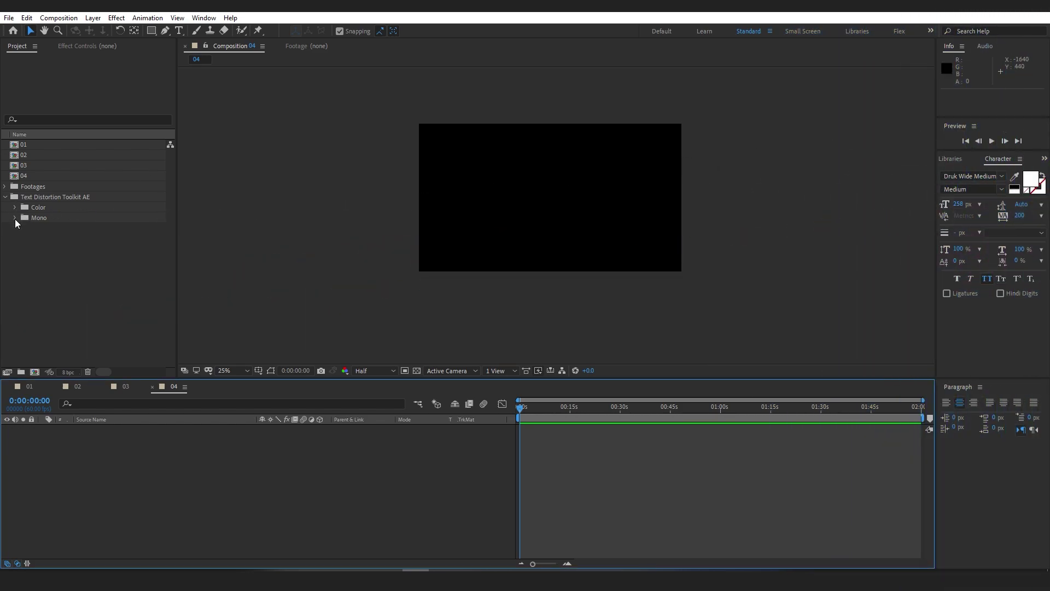
Expand the Mono folder and preview the Title 02 - White.mp4 clip.
{"action": "left_click", "coordinate": [15, 218]}
{"action": "scroll", "coordinate": [94, 192], "scroll_direction": "down", "scroll_amount": 3}
{"action": "left_click", "coordinate": [71, 166]}
{"action": "double_click", "coordinate": [78, 195]}
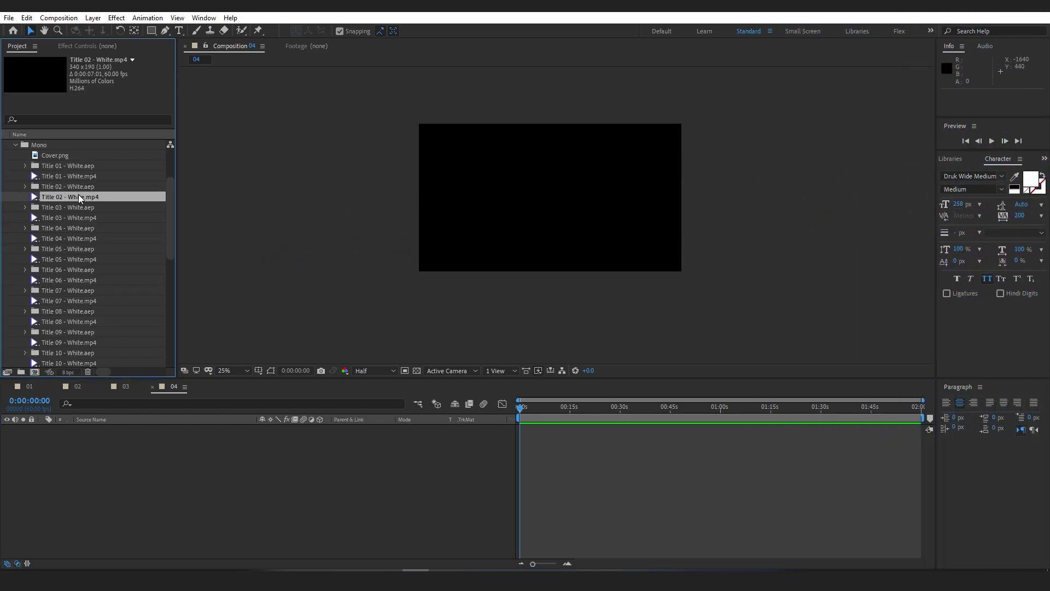
{"action": "key", "text": "slash"}
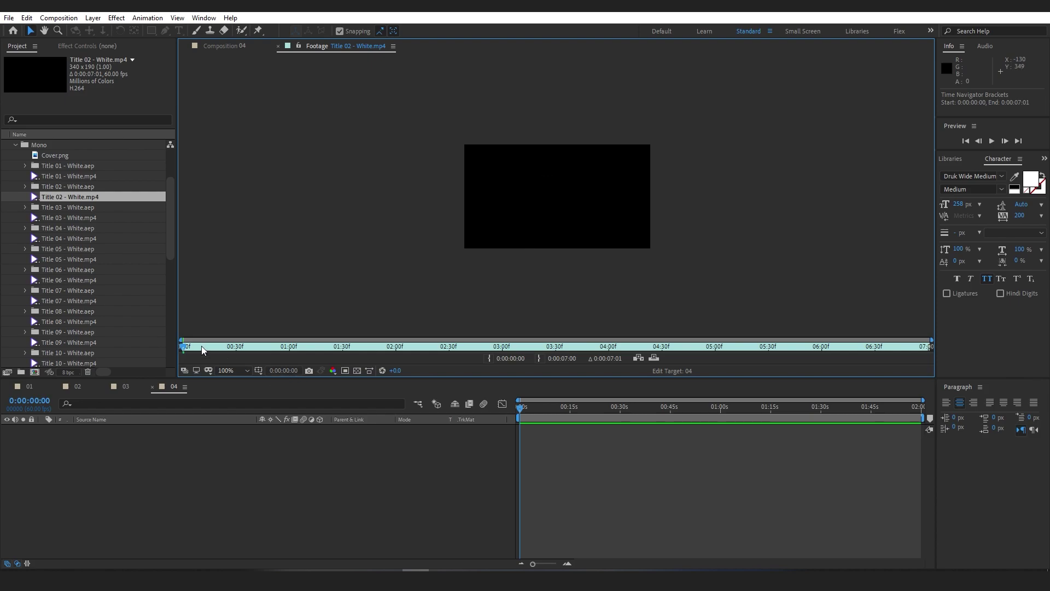
{"action": "left_click_drag", "start_coordinate": [201, 345], "coordinate": [540, 347]}
Preview the Title 03 - White.mp4 clip from the Mono folder.
{"action": "left_click", "coordinate": [75, 218]}
{"action": "double_click", "coordinate": [75, 218]}
{"action": "key", "text": "shift+slash"}
{"action": "left_click", "coordinate": [380, 347]}
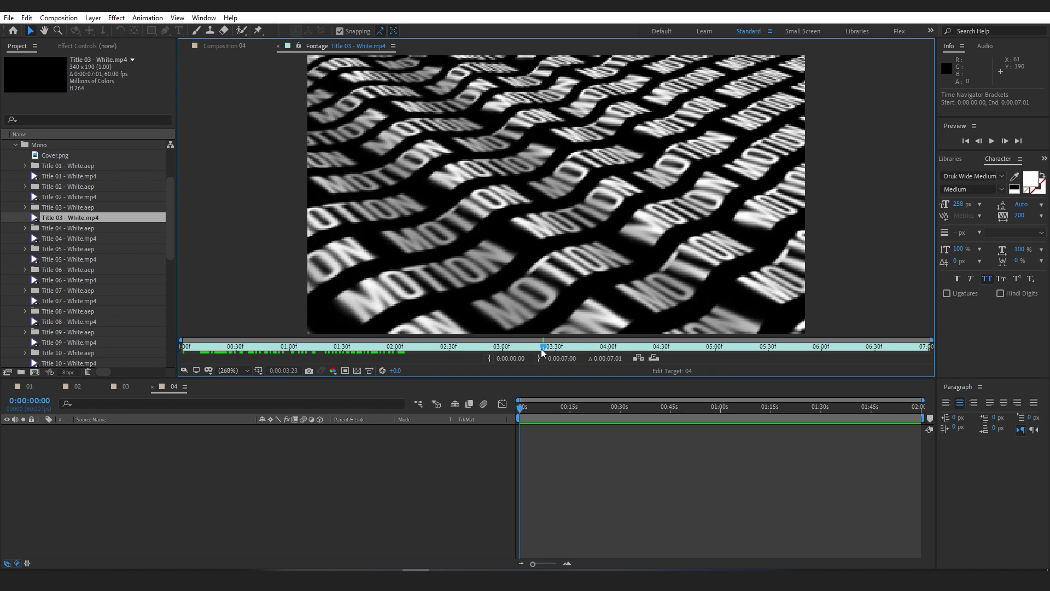
{"action": "key", "text": "slash"}
Add the Title 03 - White composition to composition 04 and preview its animation around 0:00:03:16.
{"action": "left_click", "coordinate": [29, 208]}
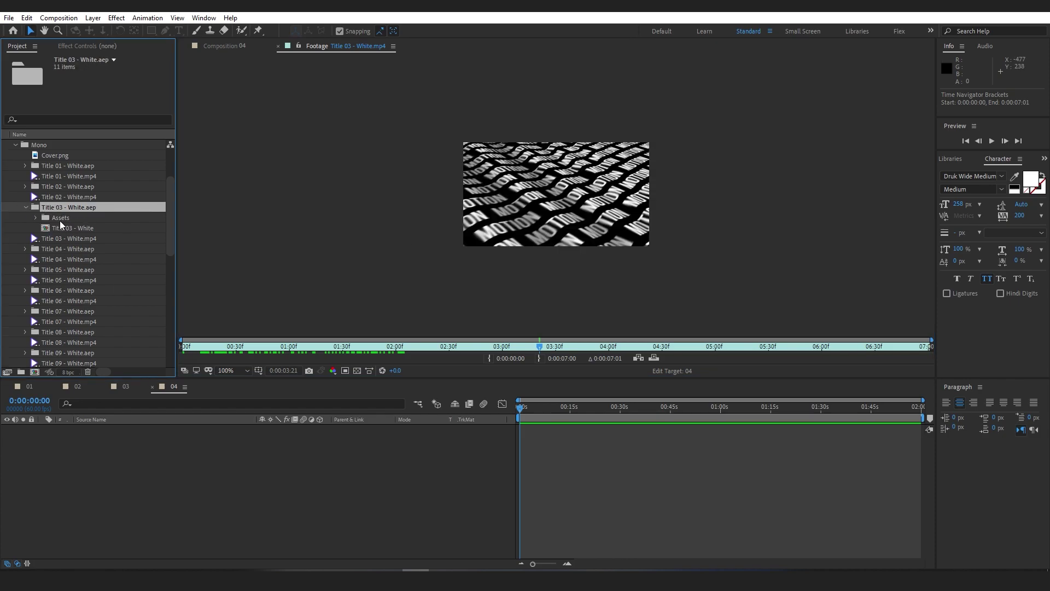
{"action": "left_click_drag", "start_coordinate": [89, 231], "coordinate": [740, 445]}
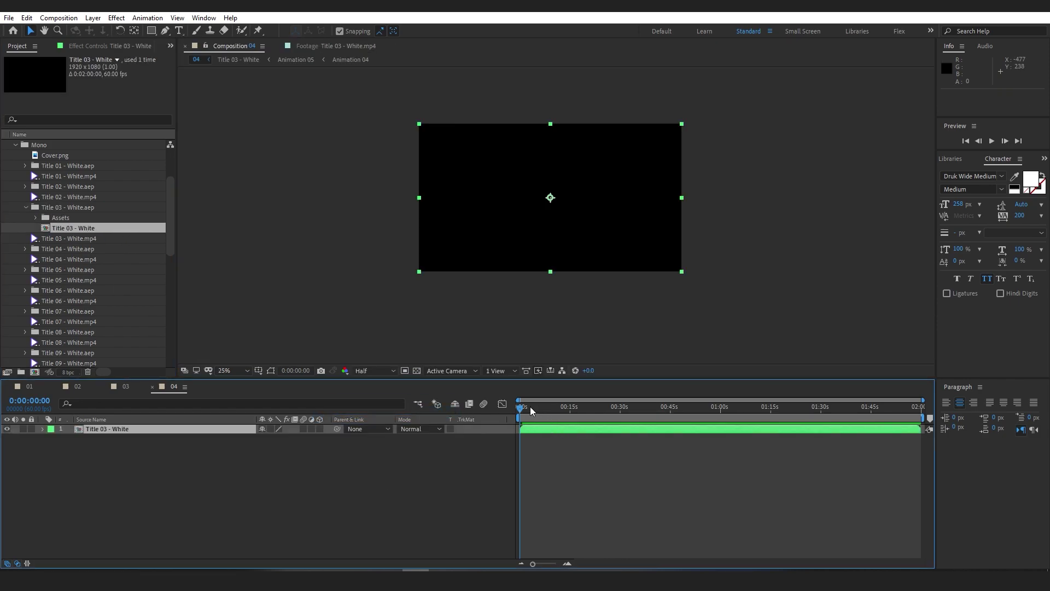
{"action": "left_click_drag", "start_coordinate": [530, 406], "coordinate": [587, 413]}
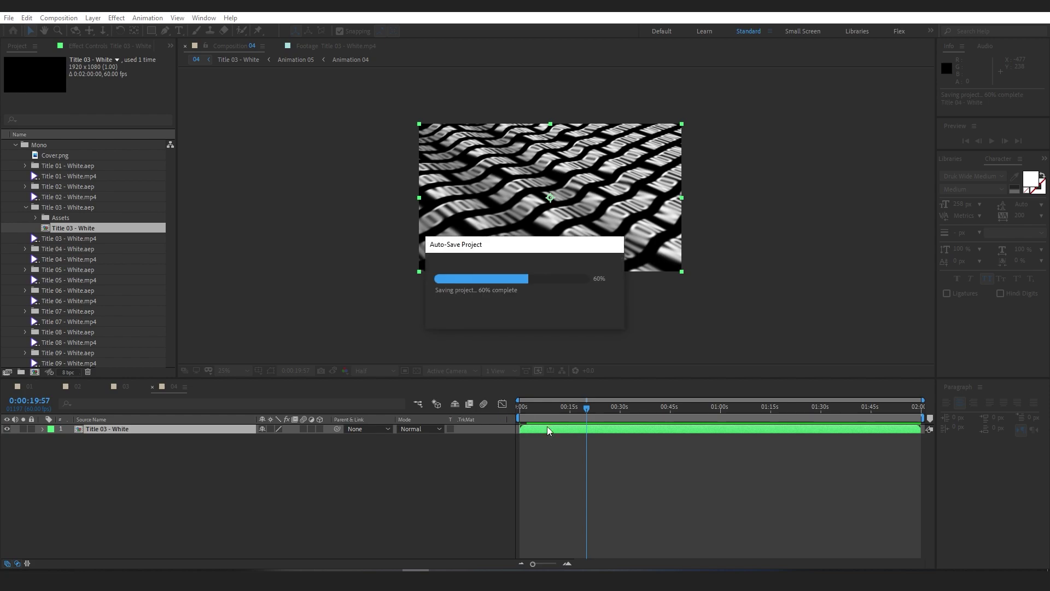
{"action": "key", "text": "Home"}
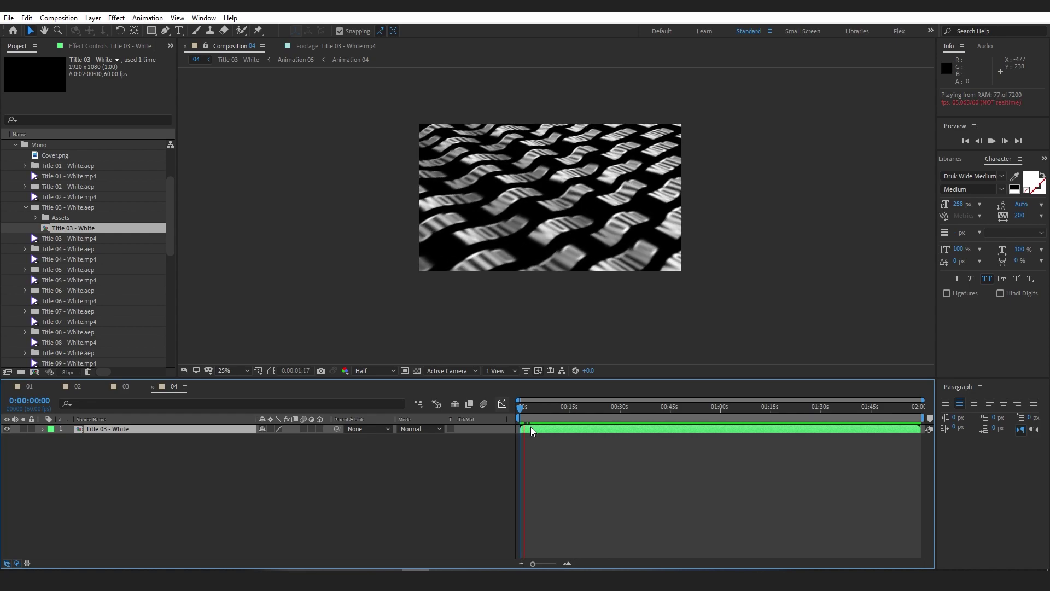
{"action": "left_click", "coordinate": [531, 411]}
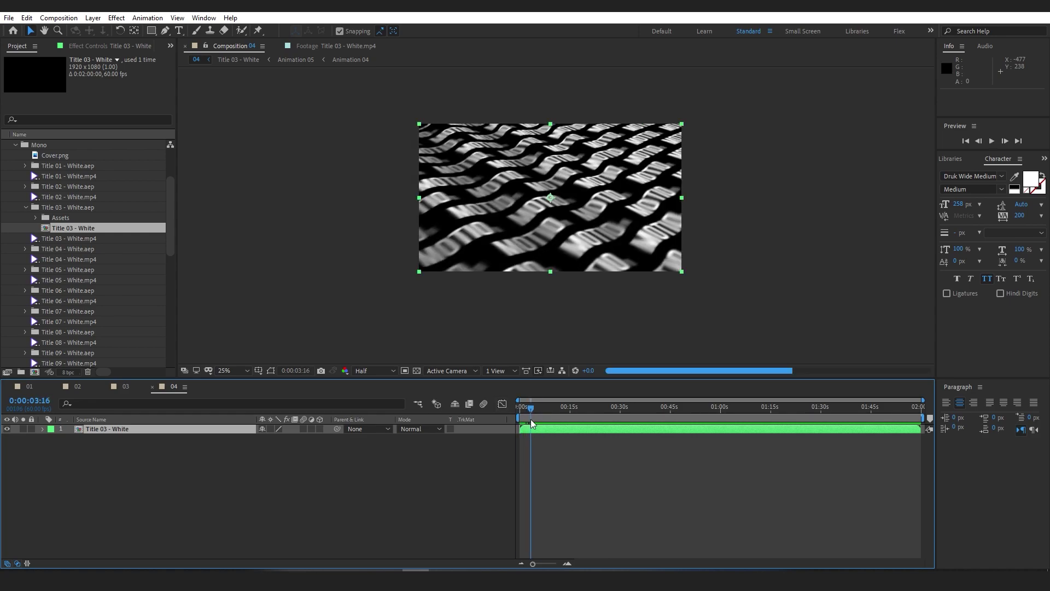
Open the Title 03 - White composition and change its Setting layer's Color 01 to sky blue.
{"action": "double_click", "coordinate": [106, 429]}
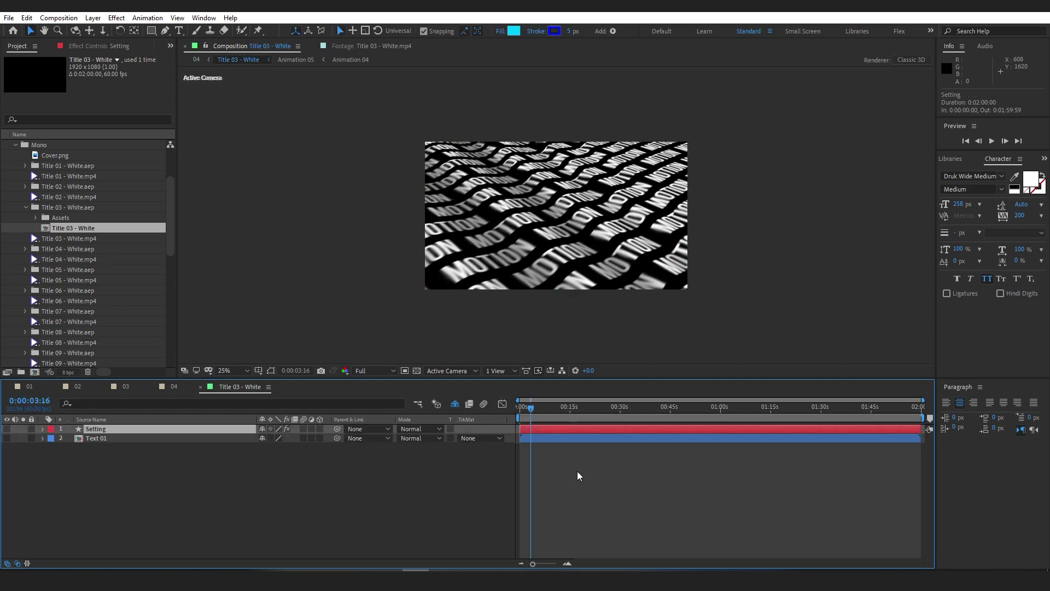
{"action": "left_click", "coordinate": [94, 46]}
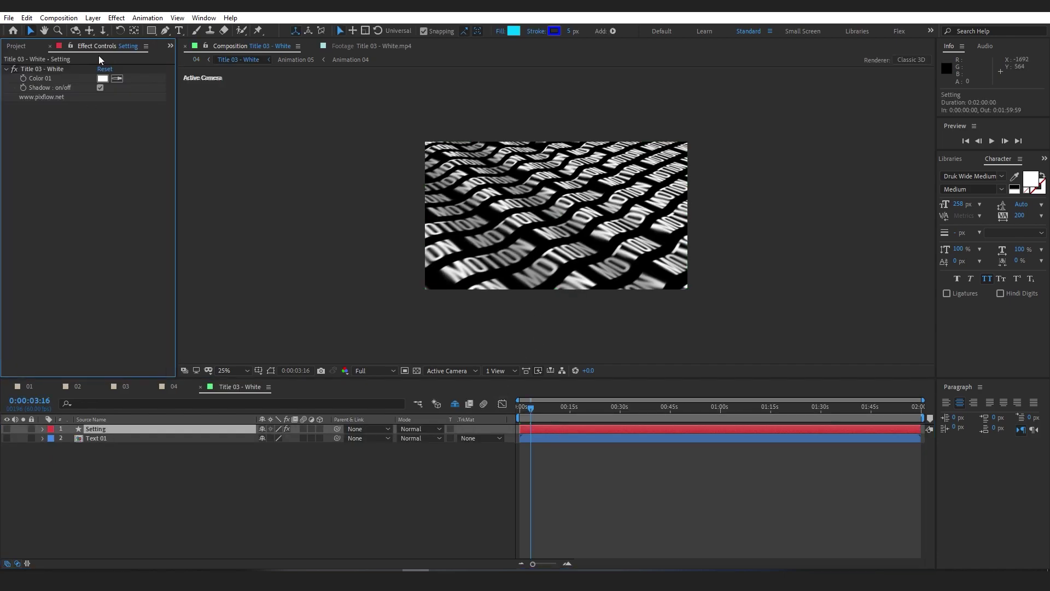
{"action": "left_click", "coordinate": [102, 79]}
{"action": "left_click", "coordinate": [239, 348]}
{"action": "left_click", "coordinate": [202, 296]}
{"action": "left_click", "coordinate": [326, 288]}
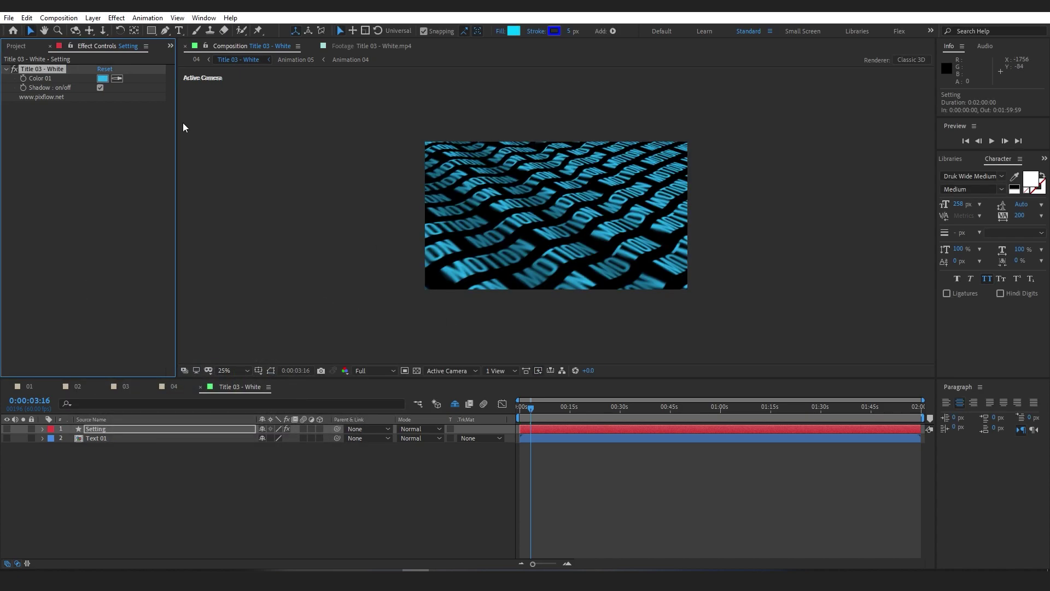
Change the Title 03 - White effect's Color 01 to golden yellow.
{"action": "left_click", "coordinate": [102, 78]}
{"action": "left_click", "coordinate": [239, 393]}
{"action": "left_click_drag", "start_coordinate": [240, 396], "coordinate": [241, 408]}
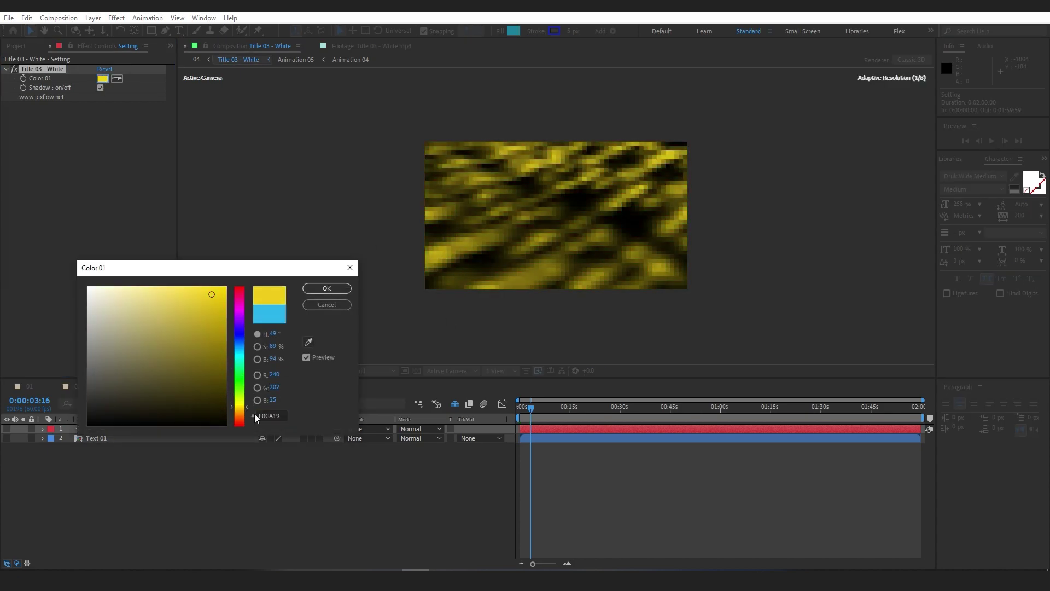
{"action": "left_click", "coordinate": [327, 289]}
Check the yellow text at other times and turn off the Title 03 - White effect's Shadow option.
{"action": "left_click", "coordinate": [616, 406]}
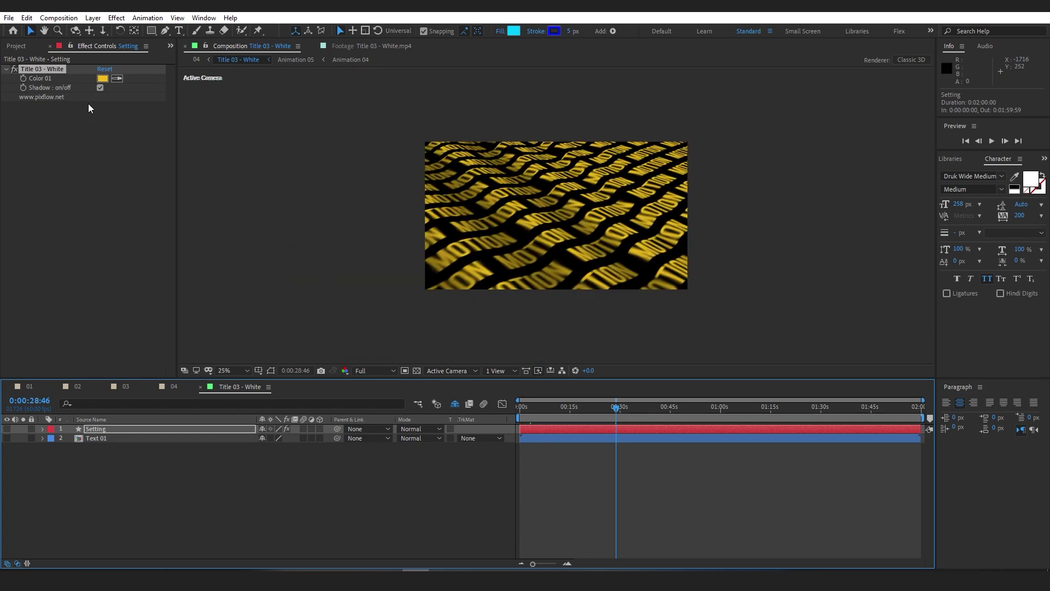
{"action": "left_click", "coordinate": [657, 415]}
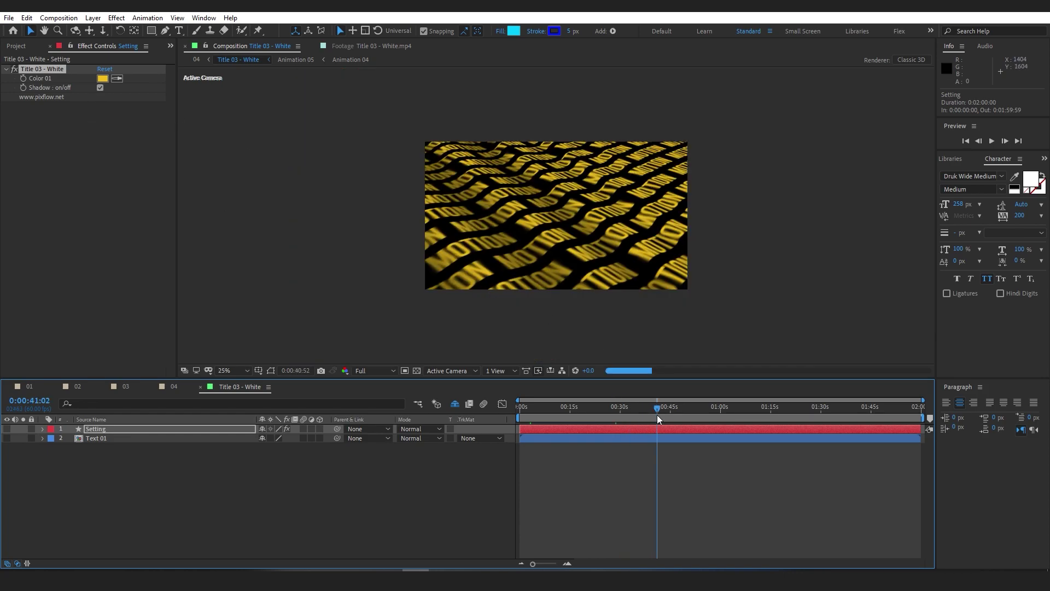
{"action": "key", "text": "period"}
{"action": "left_click", "coordinate": [100, 87]}
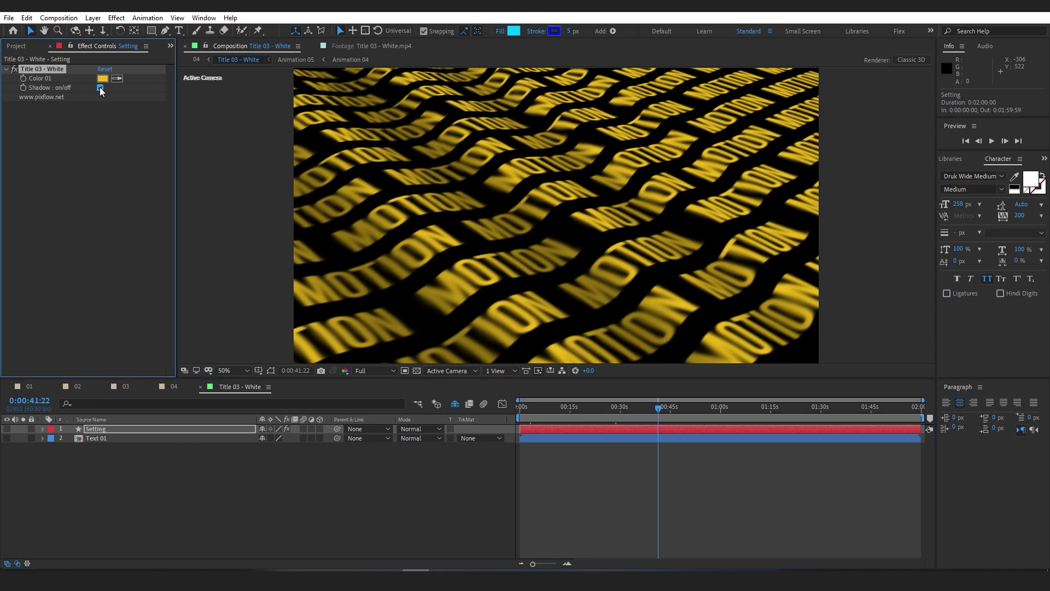
{"action": "left_click", "coordinate": [100, 88]}
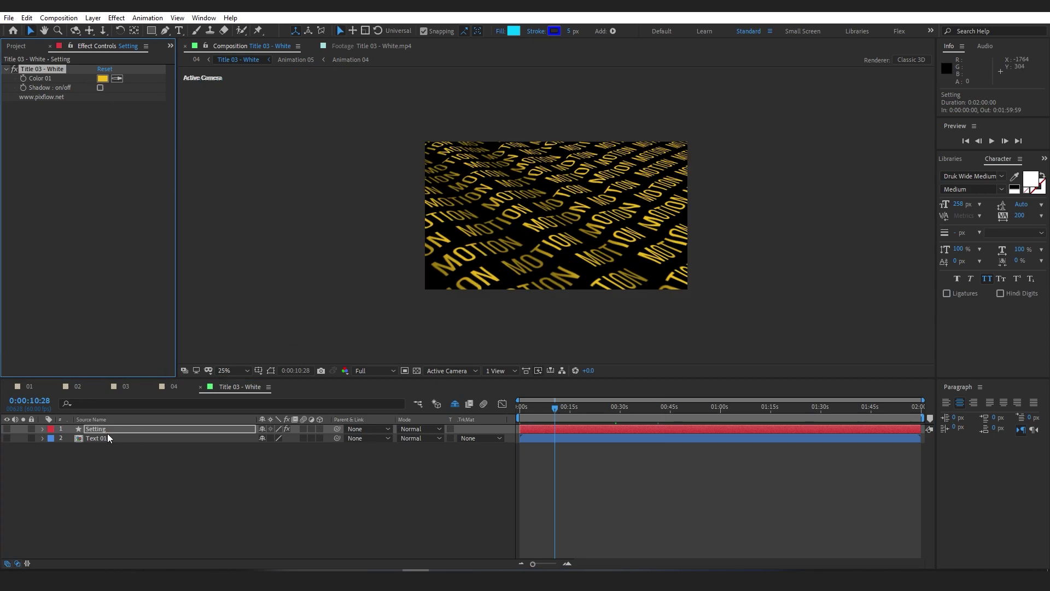
Open the Text 01 composition inside Title 03 - White and replace MOTION with POWER.
{"action": "left_click", "coordinate": [97, 438]}
{"action": "double_click", "coordinate": [94, 438]}
{"action": "double_click", "coordinate": [104, 426]}
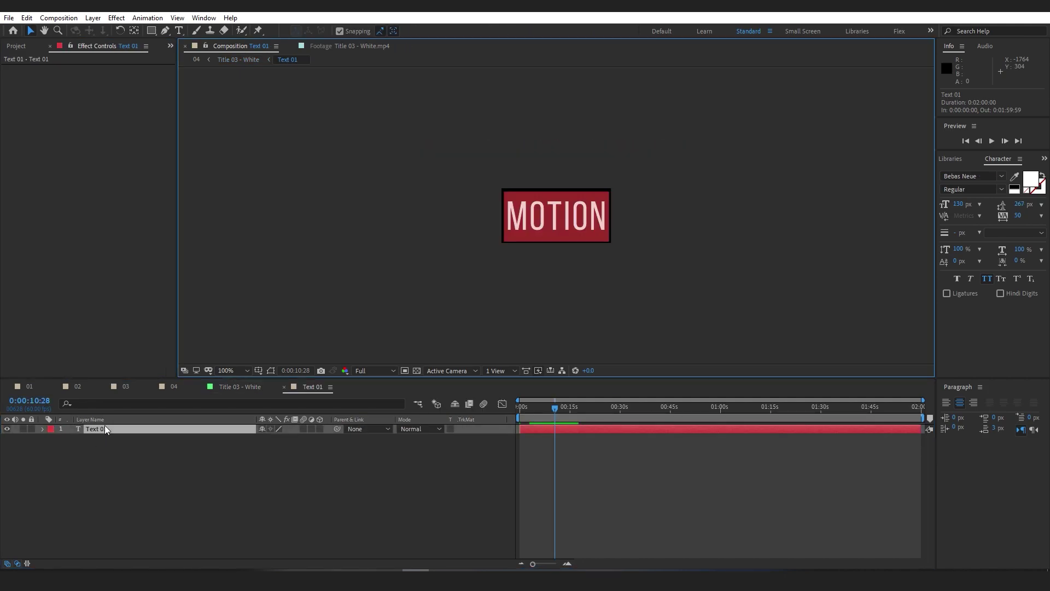
{"action": "key", "text": "BackSpace"}
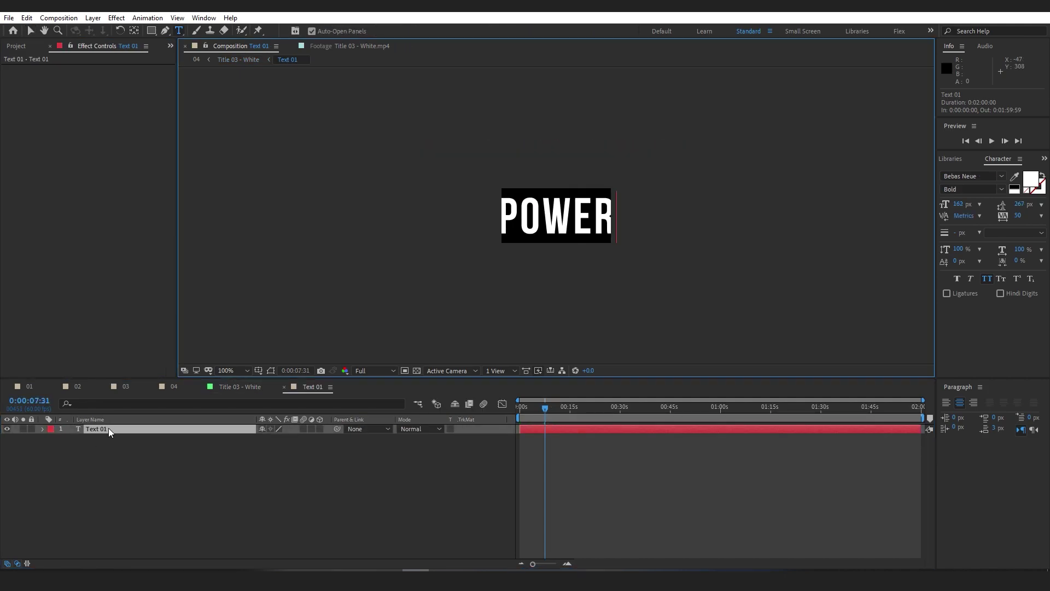
Reduce the POWER text's font size to 150 px so it fits inside the Text 01 frame.
{"action": "double_click", "coordinate": [108, 430]}
{"action": "double_click", "coordinate": [121, 428]}
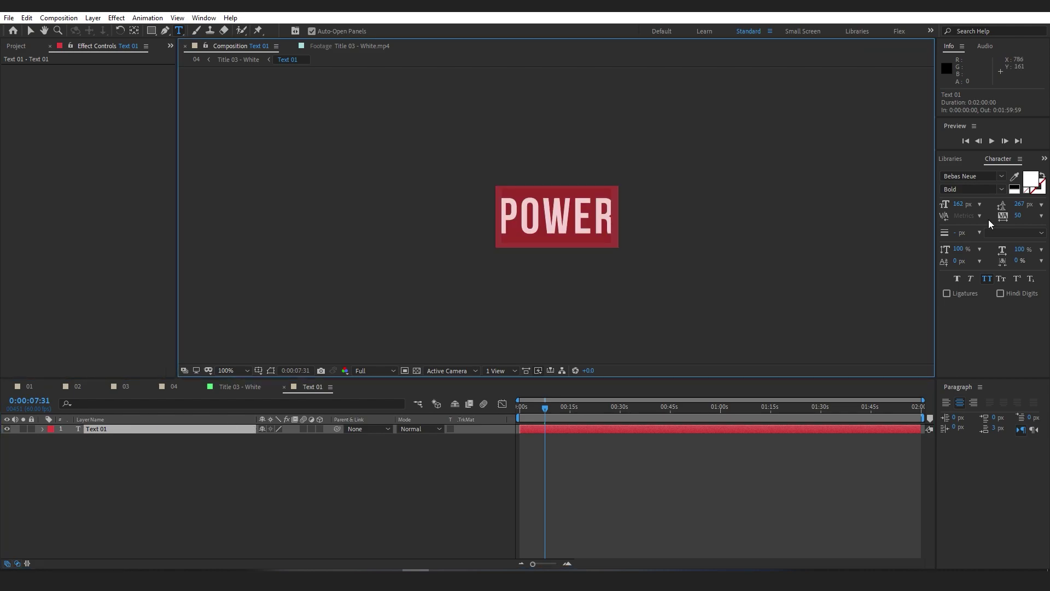
{"action": "left_click_drag", "start_coordinate": [958, 205], "coordinate": [958, 205]}
{"action": "left_click", "coordinate": [623, 457]}
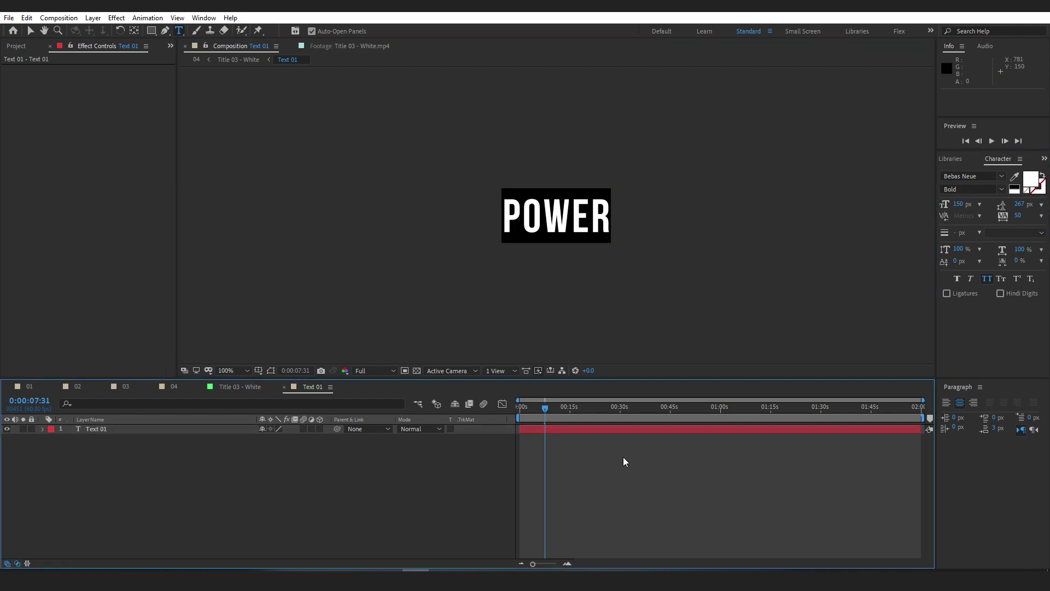
{"action": "left_click", "coordinate": [232, 371]}
Return to the Title 03 - White composition, move to 0:00:13:34 and turn on the Setting layer's Shadow option.
{"action": "left_click", "coordinate": [237, 386]}
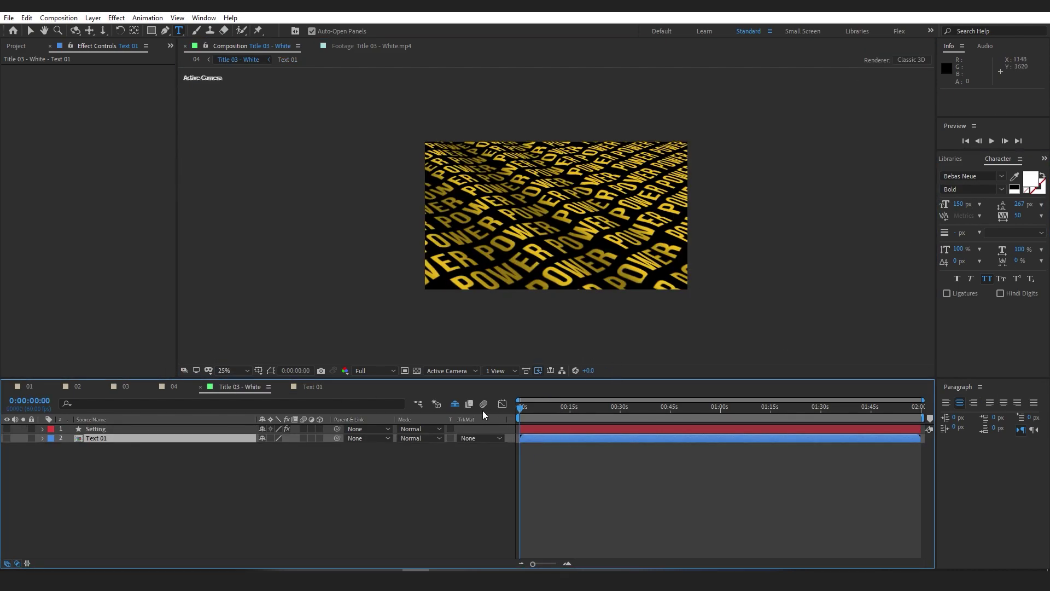
{"action": "left_click", "coordinate": [565, 407]}
{"action": "left_click", "coordinate": [109, 429]}
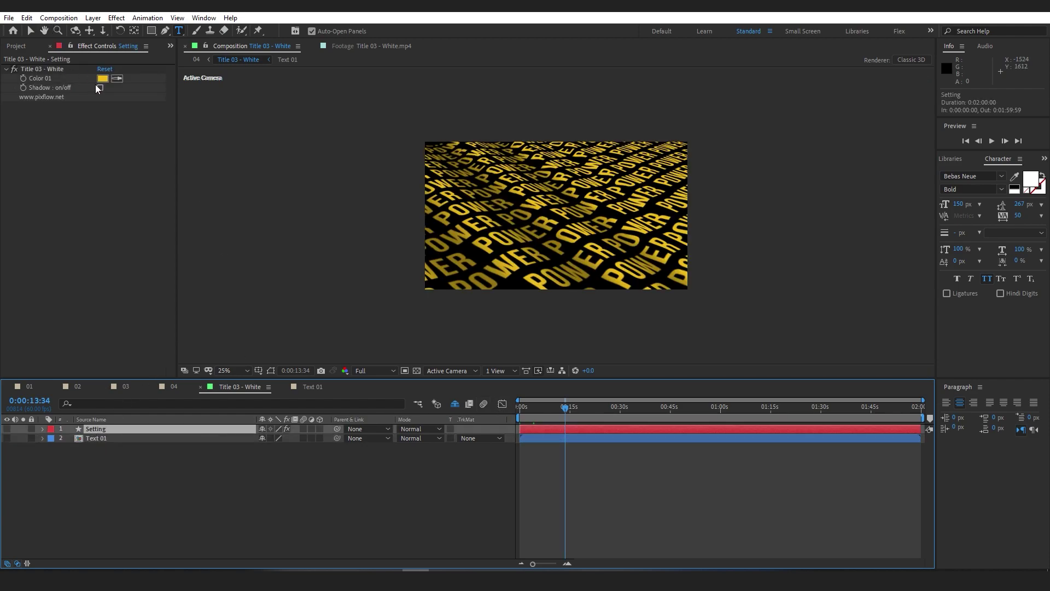
{"action": "left_click", "coordinate": [100, 87]}
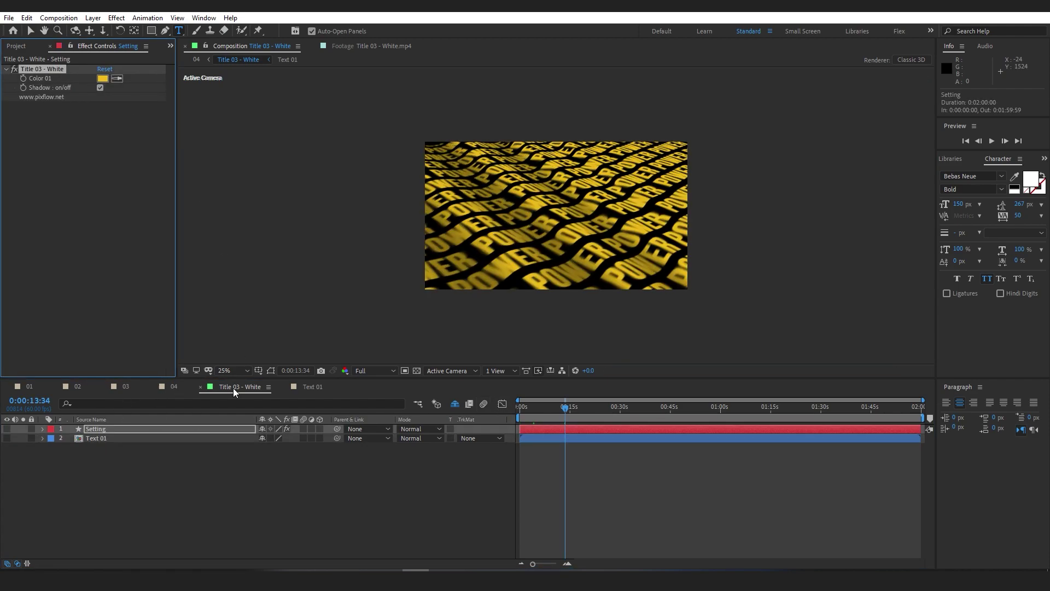
Close the Title 03 - White composition, open the Motion Factory extension and widen its panel beside composition 05.
{"action": "left_click", "coordinate": [201, 386]}
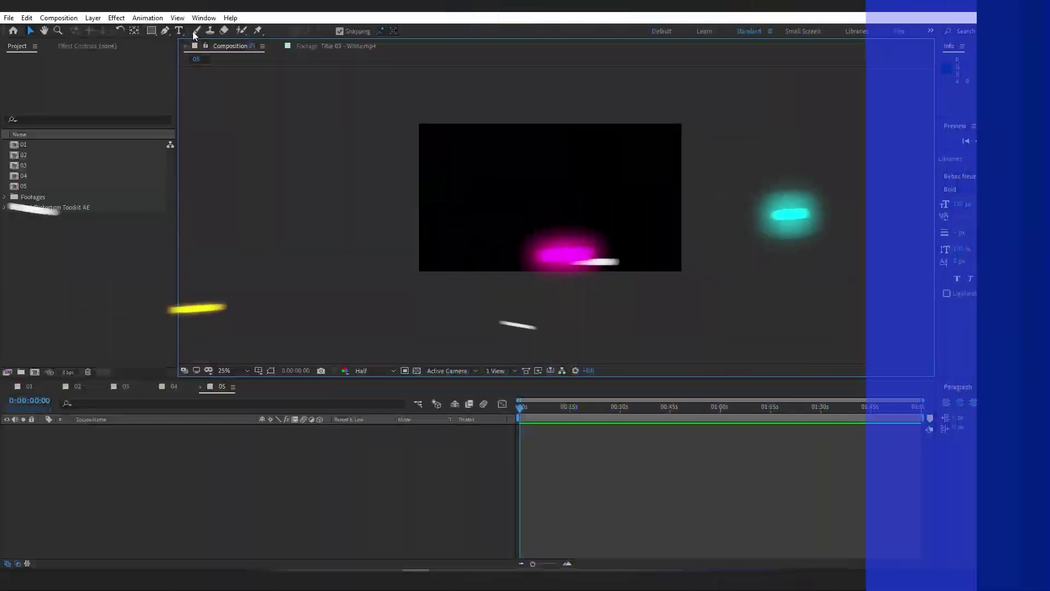
{"action": "left_click", "coordinate": [212, 21]}
{"action": "mouse_move", "coordinate": [235, 48]}
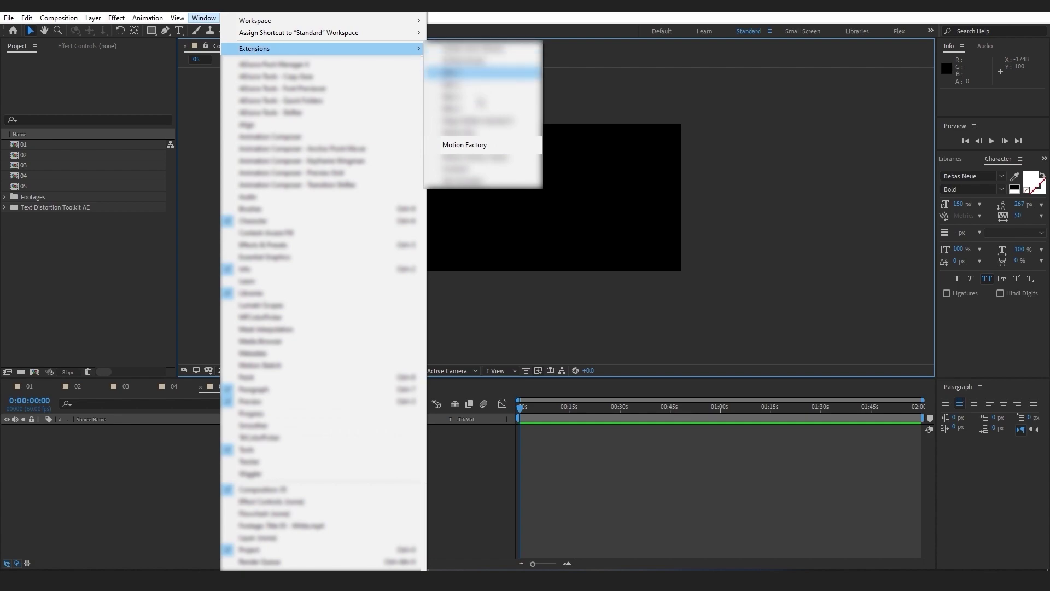
{"action": "left_click", "coordinate": [470, 144]}
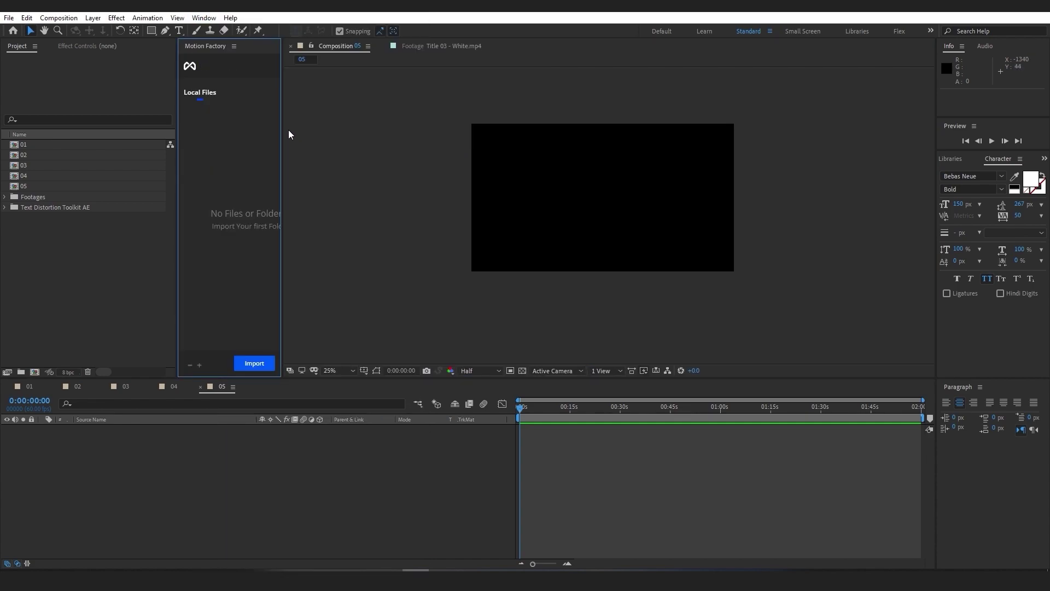
{"action": "left_click_drag", "start_coordinate": [283, 130], "coordinate": [421, 141]}
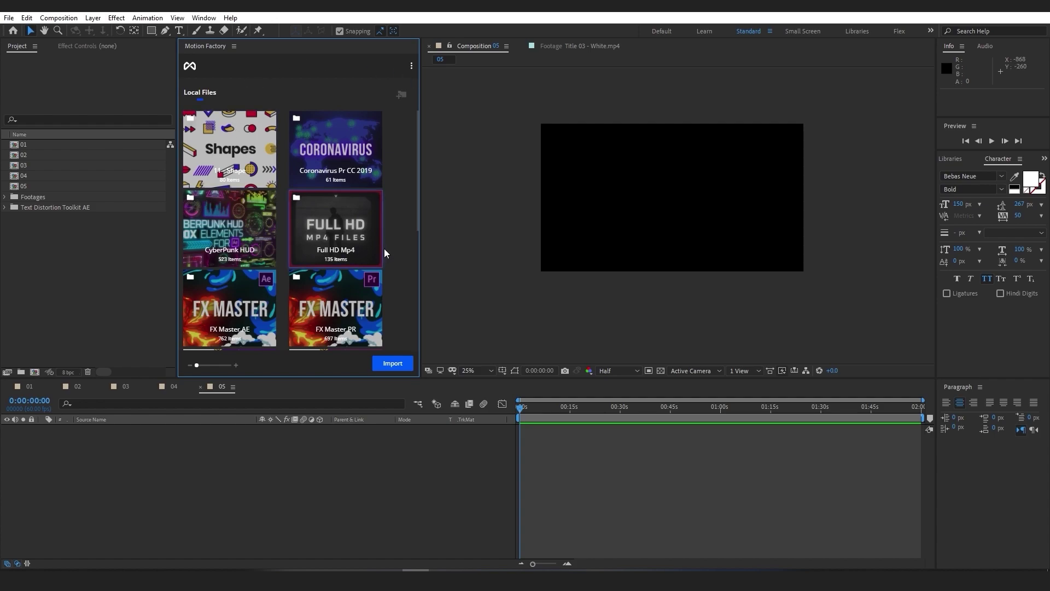
Import the Text Distortion Toolkit folder from disk into Motion Factory's local files.
{"action": "scroll", "coordinate": [380, 371], "scroll_direction": "down", "scroll_amount": 5}
{"action": "left_click", "coordinate": [405, 367]}
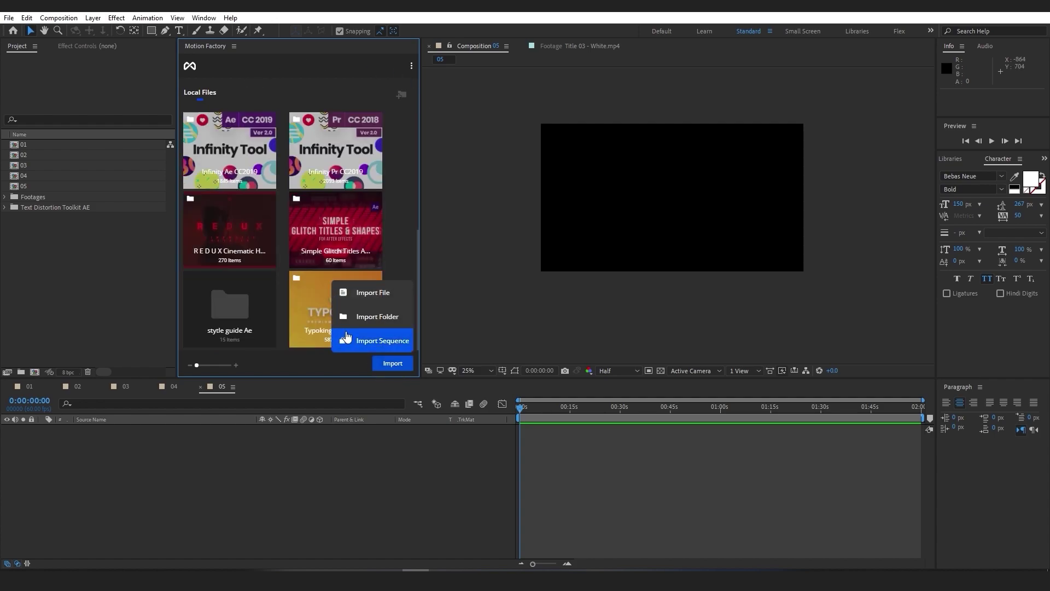
{"action": "left_click", "coordinate": [363, 321]}
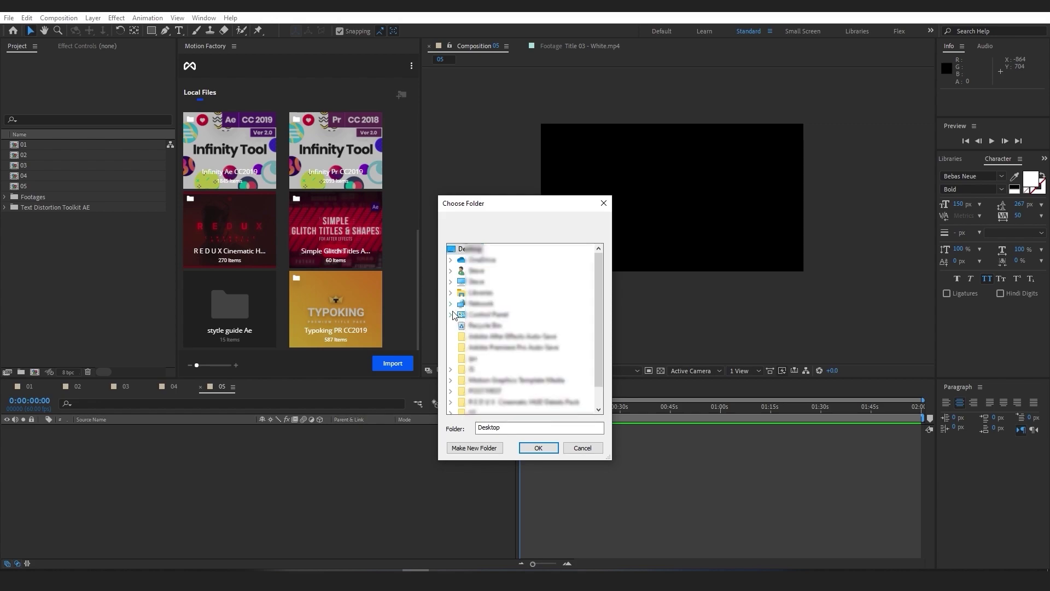
{"action": "left_click", "coordinate": [482, 283]}
{"action": "left_click", "coordinate": [497, 378]}
{"action": "scroll", "coordinate": [497, 377], "scroll_direction": "down", "scroll_amount": 5}
{"action": "left_click", "coordinate": [503, 325]}
{"action": "left_click", "coordinate": [525, 336]}
{"action": "left_click", "coordinate": [534, 447]}
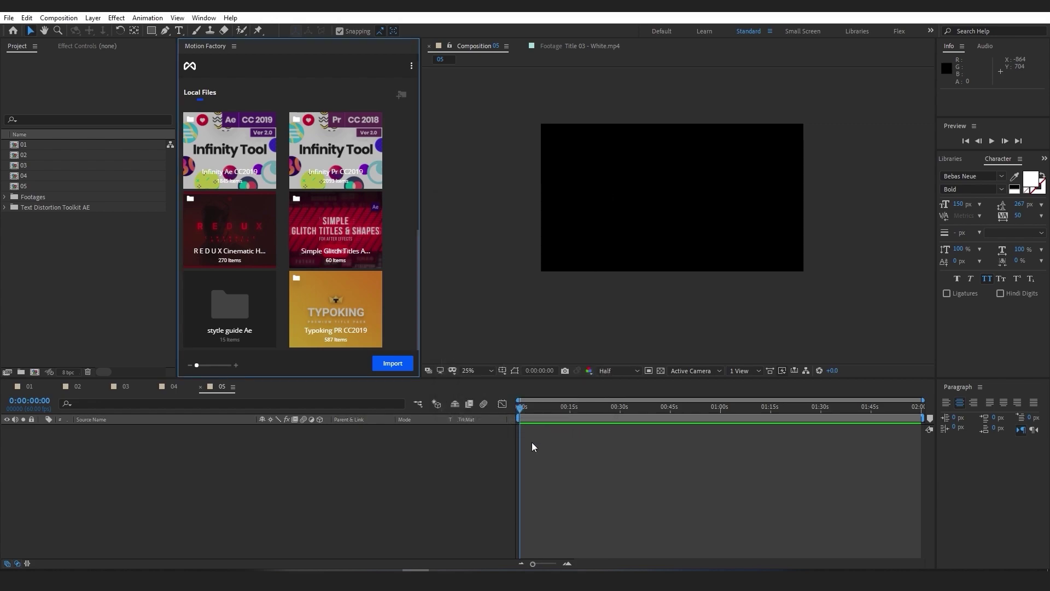
Open the Color templates in the Text Distortion Toolkit AE folder of the imported Text Distortion Toolkit library.
{"action": "scroll", "coordinate": [341, 283], "scroll_direction": "down", "scroll_amount": 2}
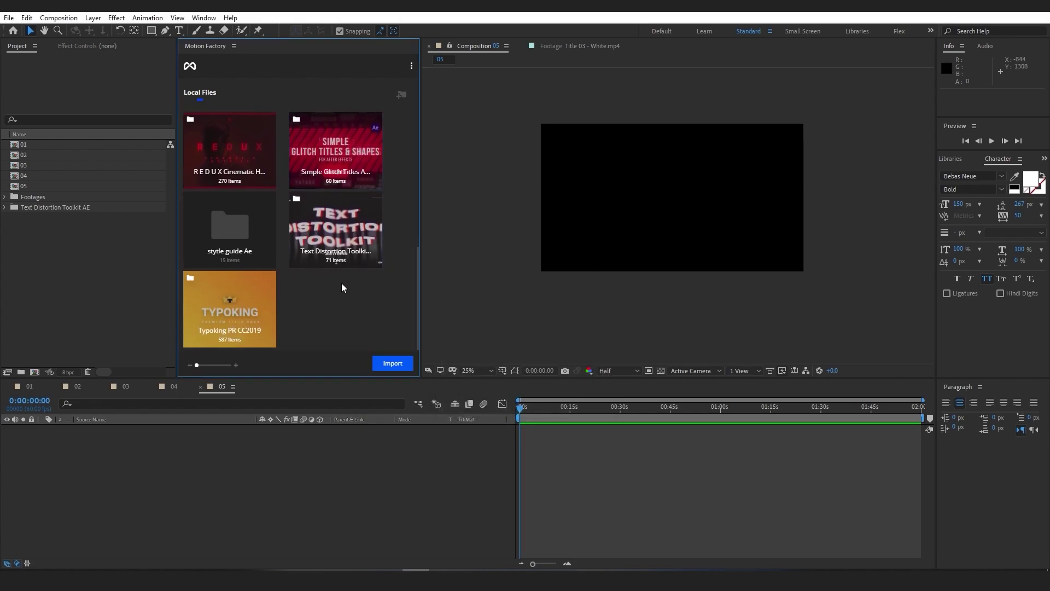
{"action": "left_click", "coordinate": [367, 242]}
{"action": "left_click", "coordinate": [235, 158]}
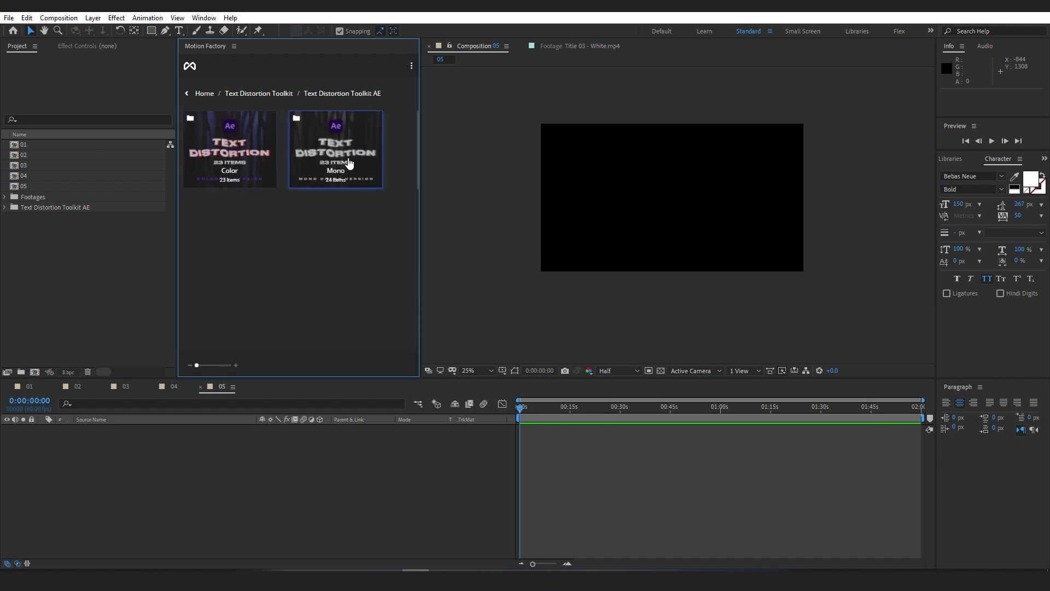
{"action": "left_click", "coordinate": [240, 160]}
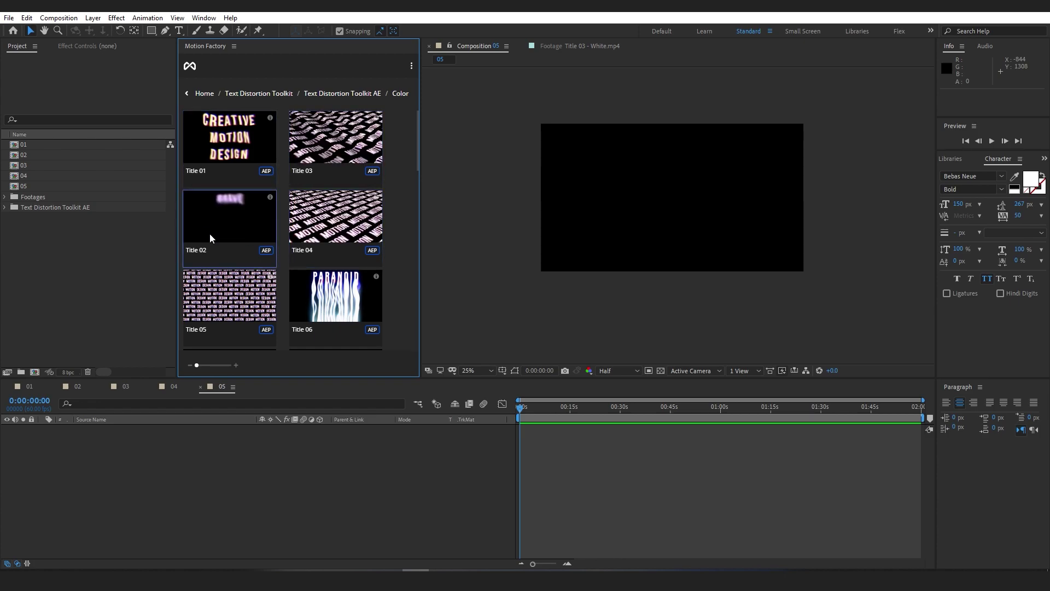
Browse the Color templates and add Title 10 (#DROPPER) to the project.
{"action": "scroll", "coordinate": [239, 201], "scroll_direction": "down", "scroll_amount": 2}
{"action": "scroll", "coordinate": [327, 199], "scroll_direction": "up", "scroll_amount": 2}
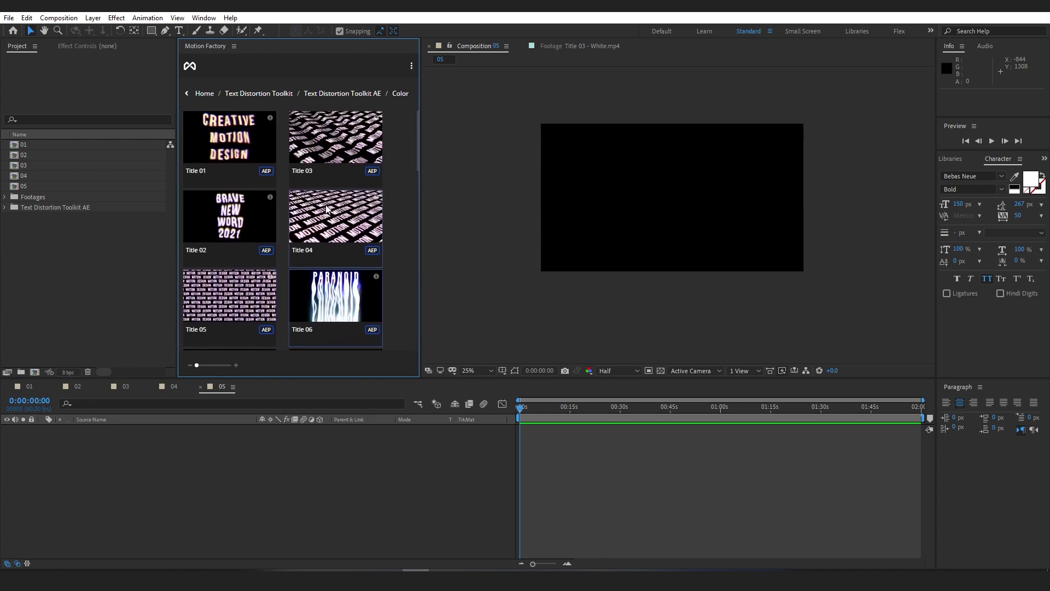
{"action": "scroll", "coordinate": [245, 224], "scroll_direction": "down", "scroll_amount": 3}
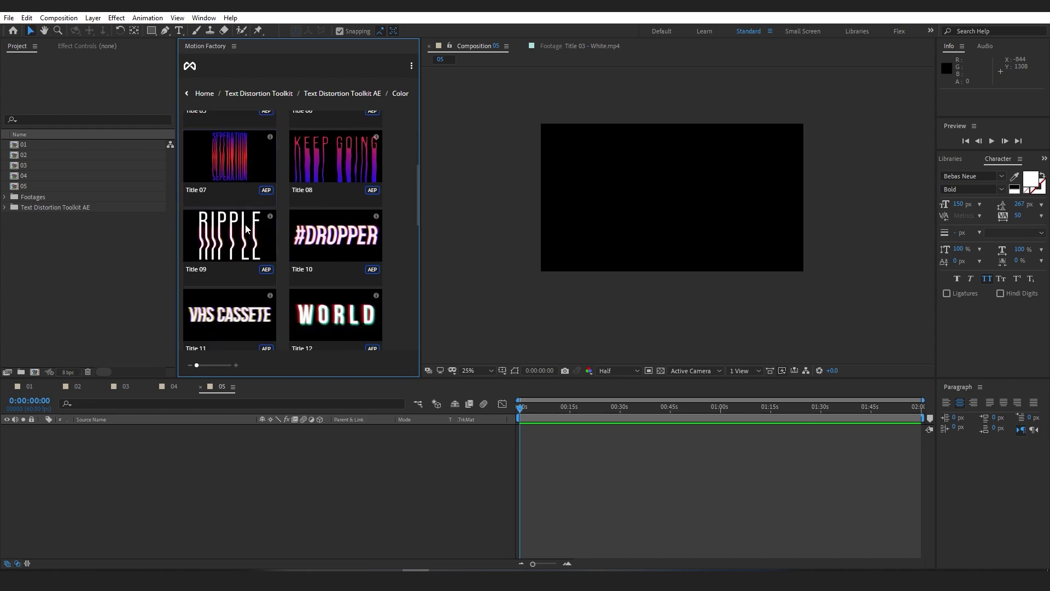
{"action": "left_click", "coordinate": [343, 241]}
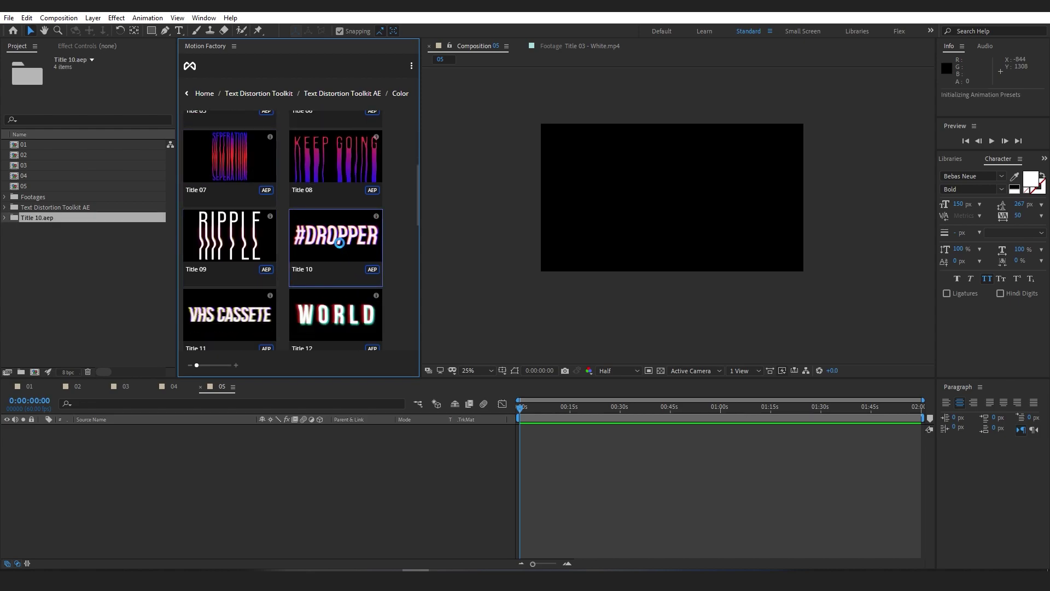
{"action": "right_click", "coordinate": [340, 248]}
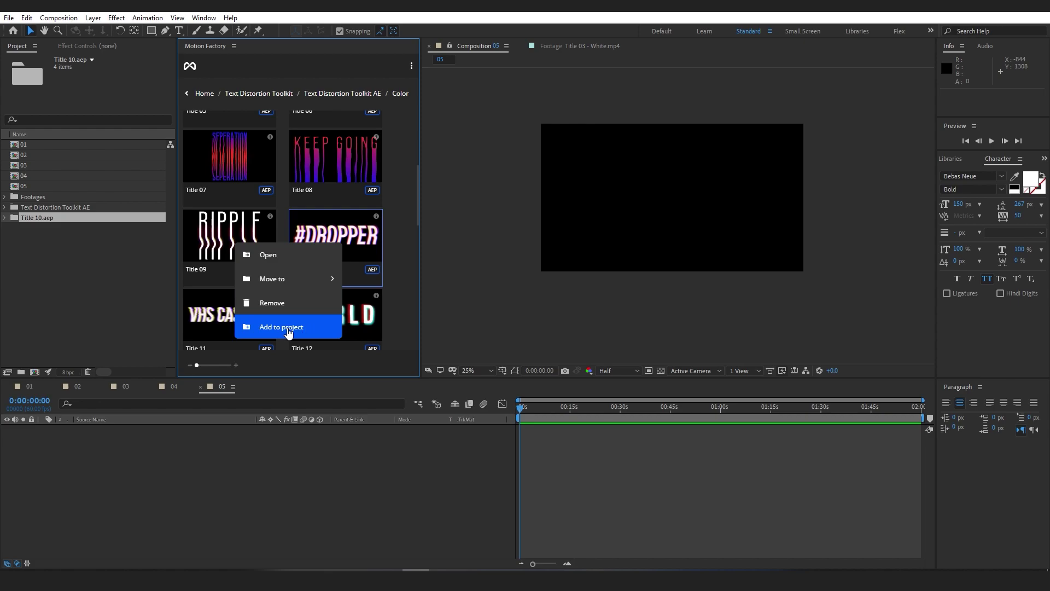
{"action": "left_click", "coordinate": [239, 232]}
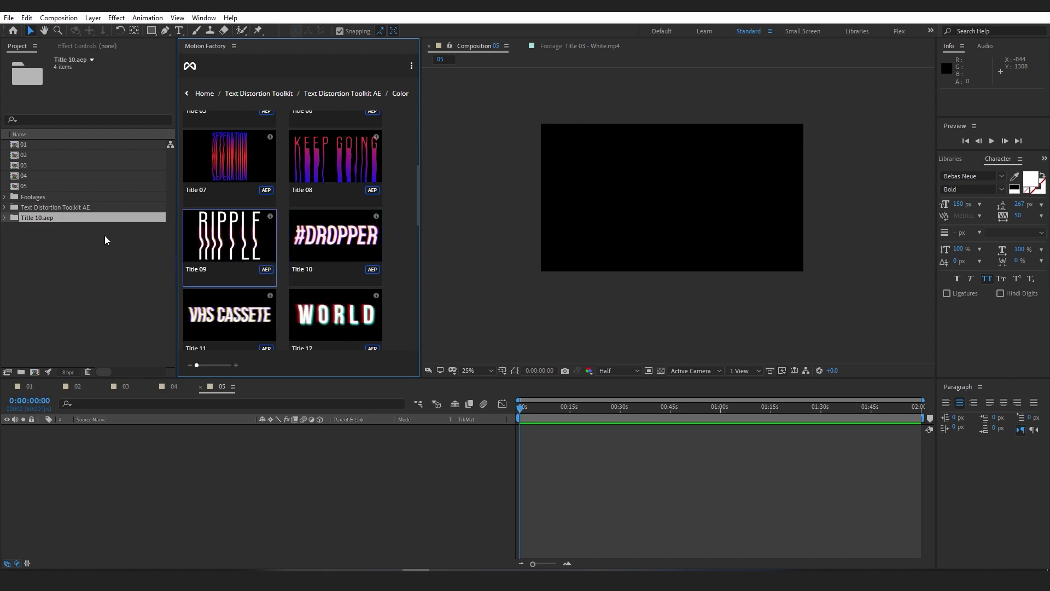
Place the Title 10 composition from the Title 10.aep folder into composition 05 and preview it at 0:00:43:39.
{"action": "left_click", "coordinate": [4, 218]}
{"action": "left_click_drag", "start_coordinate": [41, 238], "coordinate": [143, 438]}
{"action": "left_click_drag", "start_coordinate": [602, 408], "coordinate": [665, 413]}
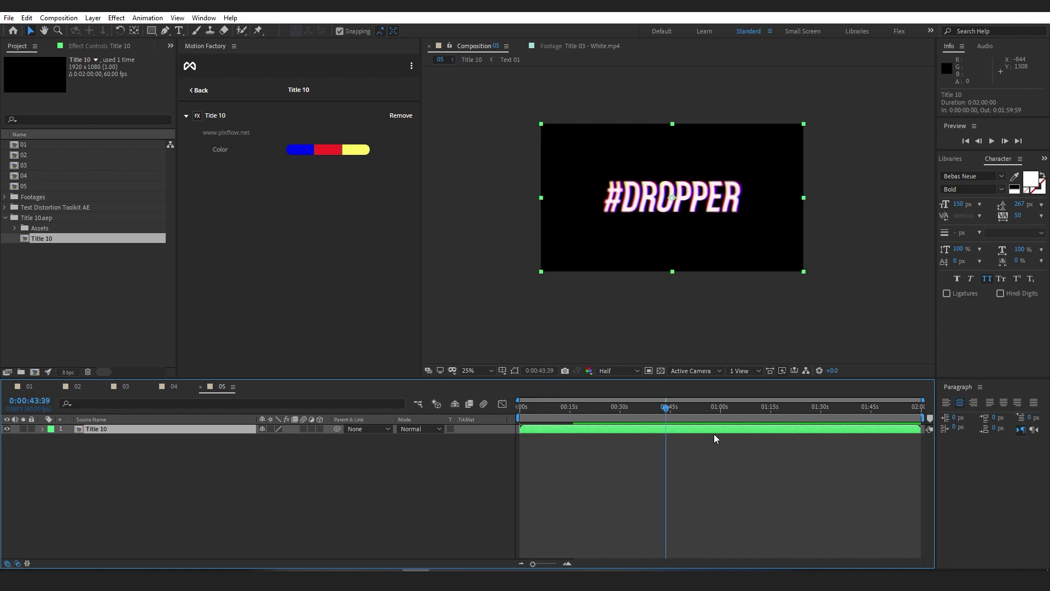
Set Title 10's first color to cyan and its second color to purple (D567FF).
{"action": "left_click", "coordinate": [296, 156]}
{"action": "mouse_move", "coordinate": [244, 334]}
{"action": "left_mouse_down"}
{"action": "mouse_move", "coordinate": [248, 353]}
{"action": "mouse_move", "coordinate": [247, 315]}
{"action": "left_mouse_up"}
{"action": "left_click", "coordinate": [327, 288]}
{"action": "left_click", "coordinate": [328, 150]}
{"action": "left_click", "coordinate": [208, 294]}
{"action": "left_click", "coordinate": [326, 288]}
Set Title 10's third color to light green and its second color to pale blue.
{"action": "left_click", "coordinate": [361, 151]}
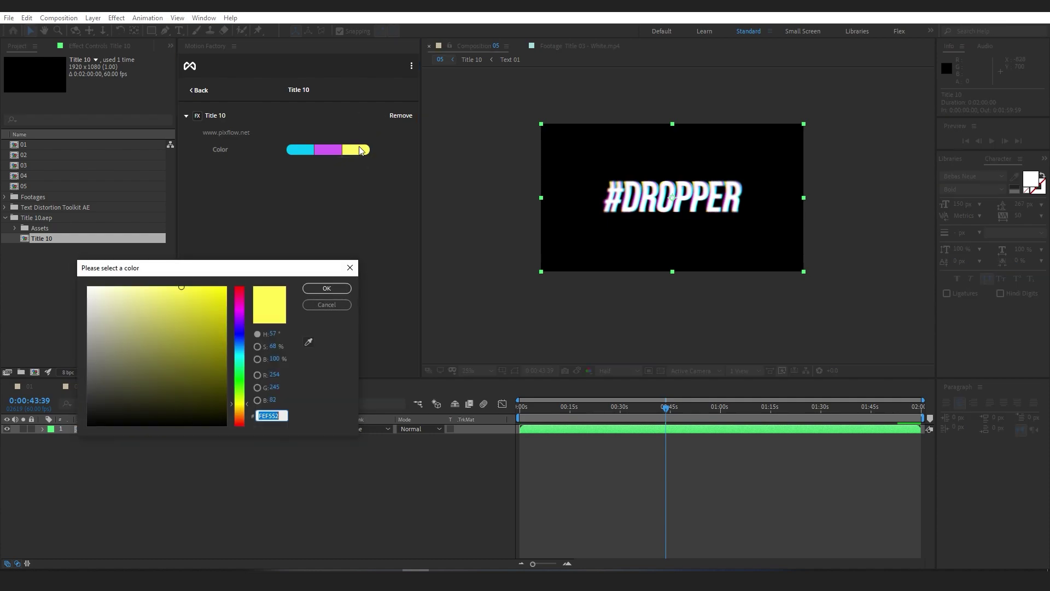
{"action": "left_click_drag", "start_coordinate": [243, 407], "coordinate": [241, 378]}
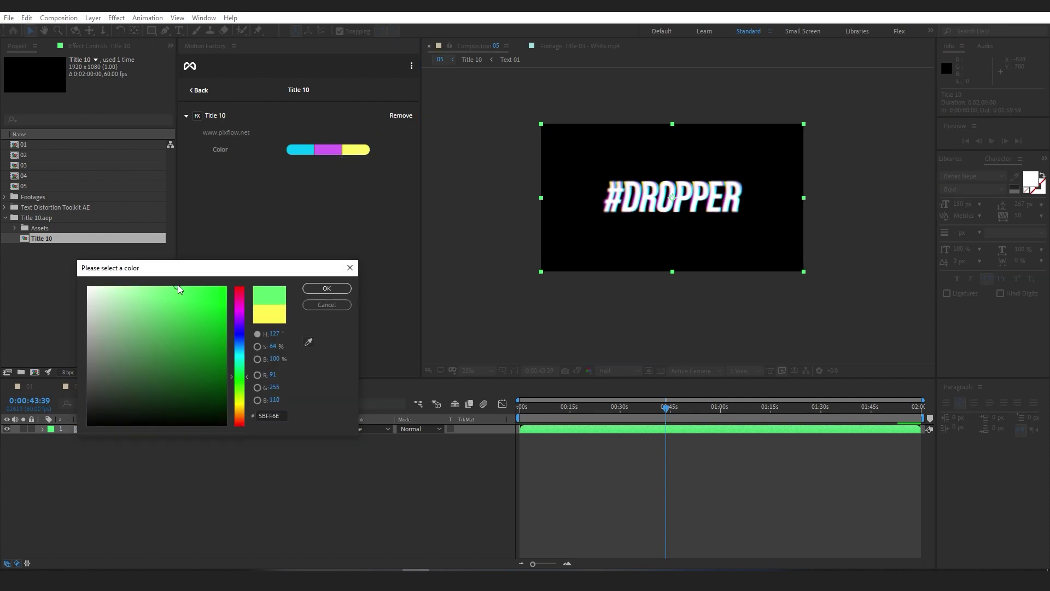
{"action": "left_click", "coordinate": [331, 288]}
{"action": "left_click", "coordinate": [323, 149]}
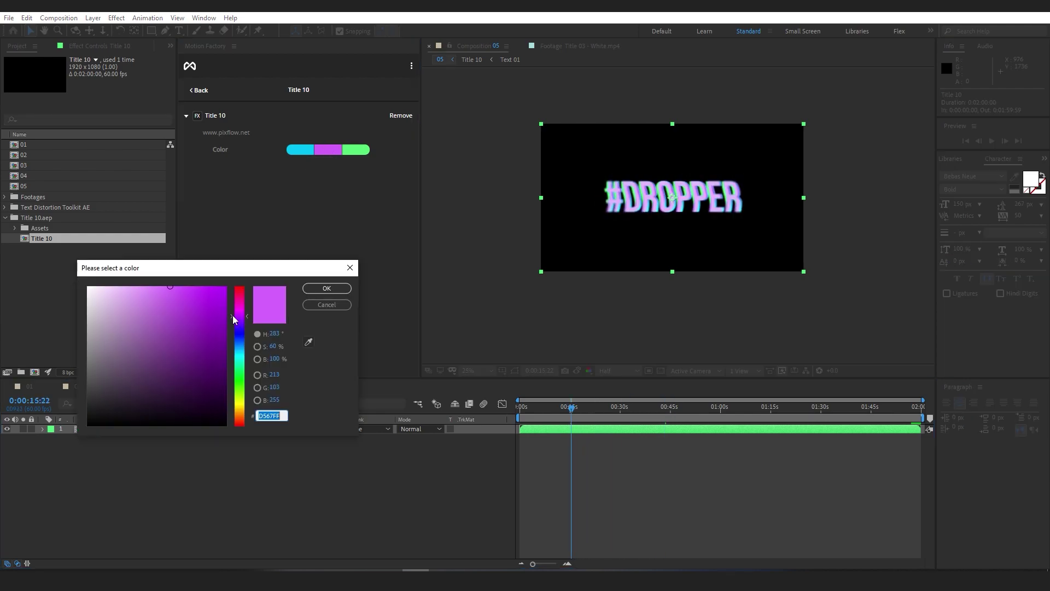
{"action": "left_click_drag", "start_coordinate": [231, 330], "coordinate": [232, 344]}
{"action": "left_click", "coordinate": [326, 288]}
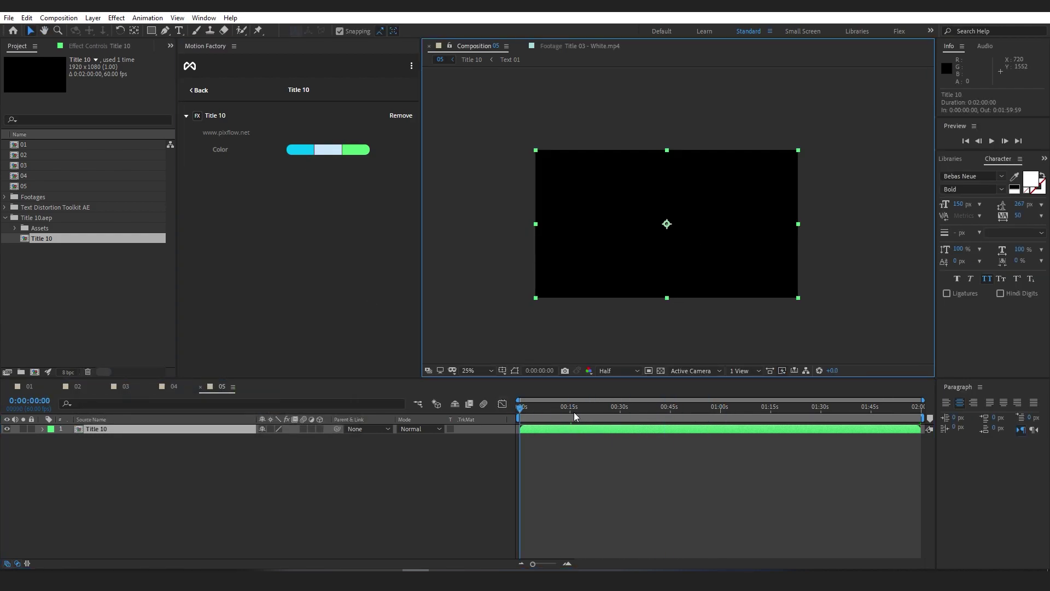
Move to 0:00:41:51, open the Title 10 composition and its nested Text 01 composition, and select the text layer.
{"action": "left_click_drag", "start_coordinate": [573, 411], "coordinate": [659, 413]}
{"action": "double_click", "coordinate": [611, 429]}
{"action": "left_click", "coordinate": [136, 438]}
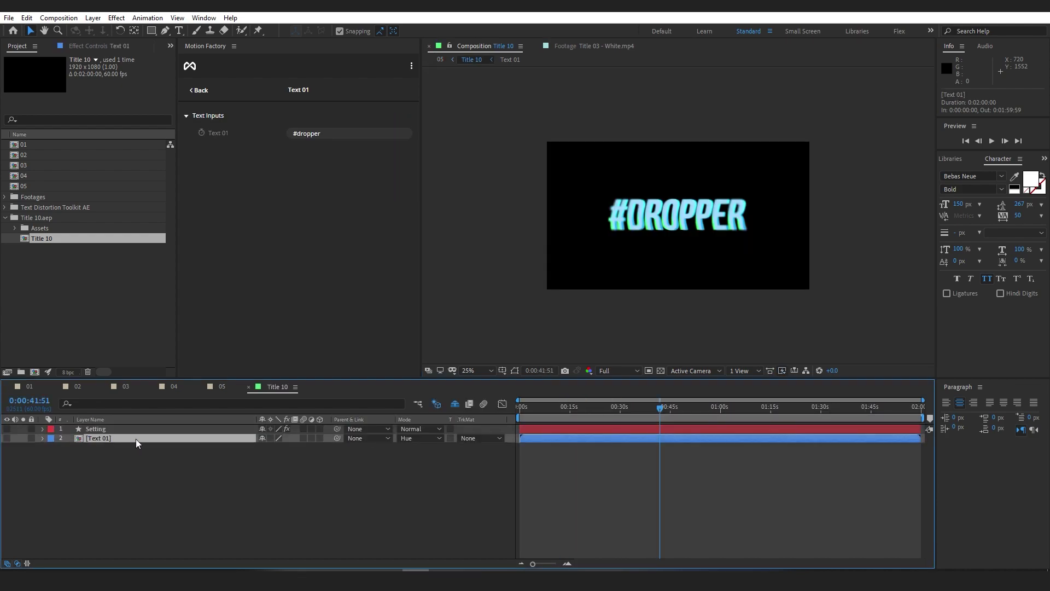
{"action": "double_click", "coordinate": [110, 430]}
{"action": "left_click", "coordinate": [94, 439]}
{"action": "double_click", "coordinate": [94, 439]}
{"action": "left_click", "coordinate": [121, 428]}
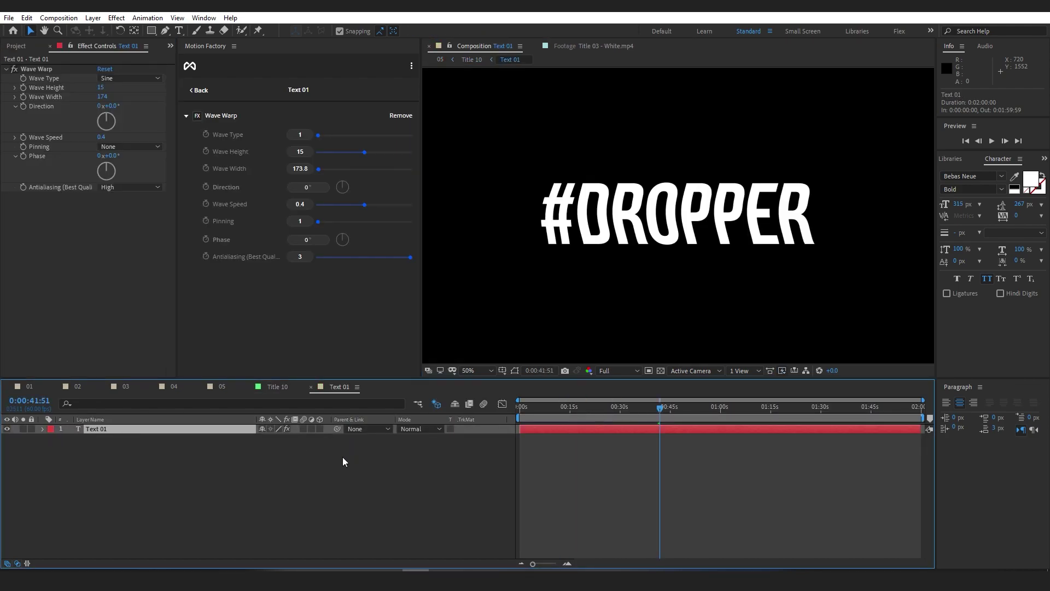
Reopen Text 01 from the Title 10 composition and replace #DROPPER with #ENJOY.
{"action": "left_click", "coordinate": [277, 386]}
{"action": "left_click", "coordinate": [106, 458]}
{"action": "double_click", "coordinate": [90, 437]}
{"action": "double_click", "coordinate": [523, 426]}
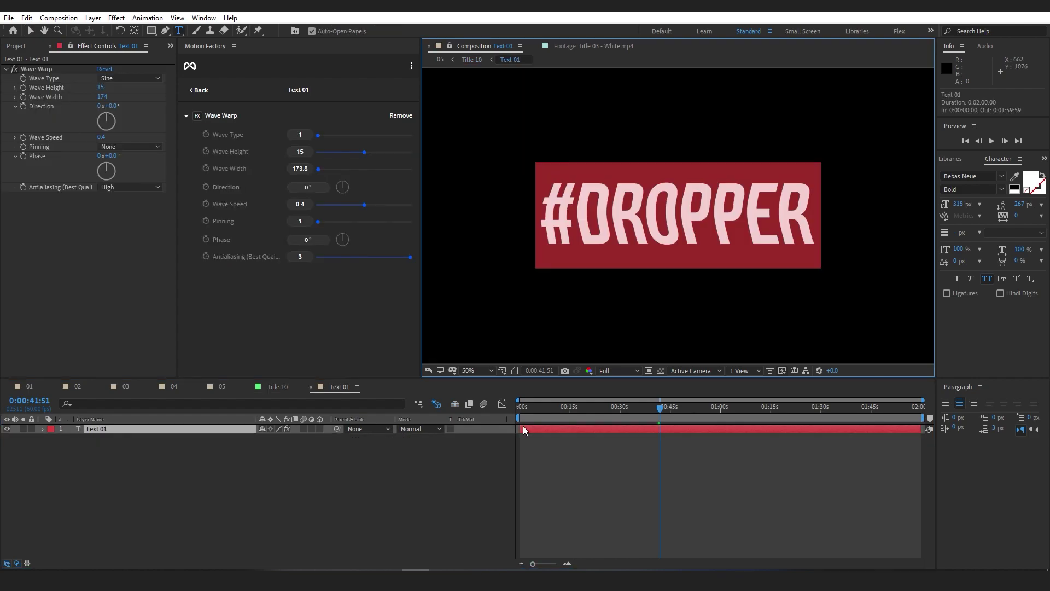
{"action": "key", "text": "Right"}
{"action": "key", "text": "BackSpace"}
{"action": "key", "text": "BackSpace"}
{"action": "key", "text": "BackSpace"}
{"action": "key", "text": "BackSpace"}
{"action": "key", "text": "BackSpace"}
{"action": "key", "text": "BackSpace"}
{"action": "key", "text": "BackSpace"}
{"action": "type", "text": "ENJOY"}
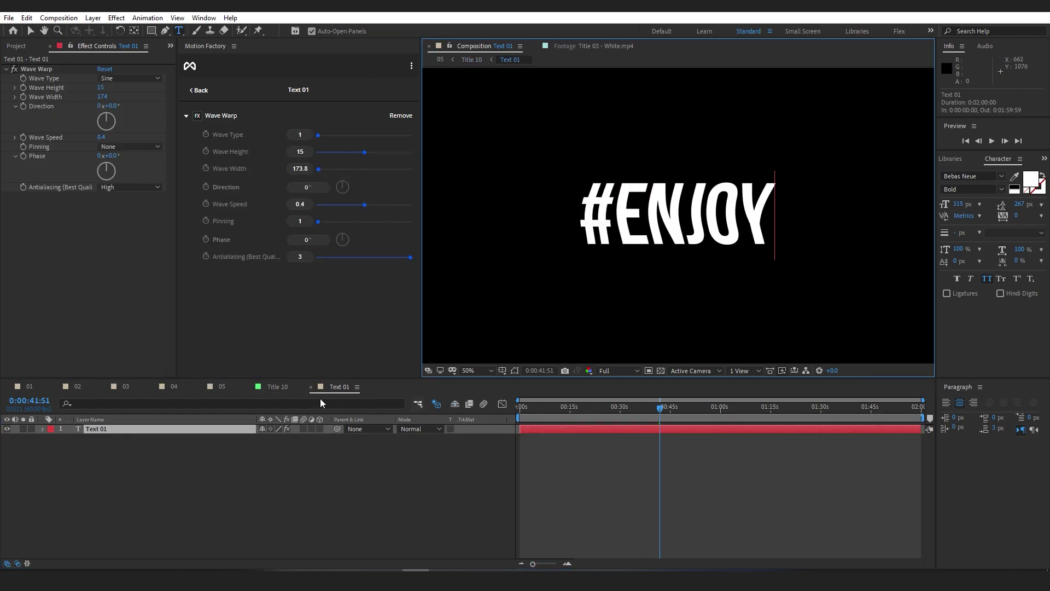
Reset the Title 10 effect on the Setting layer in the Title 10 composition and return to composition 05.
{"action": "left_click", "coordinate": [278, 387]}
{"action": "left_click", "coordinate": [268, 476]}
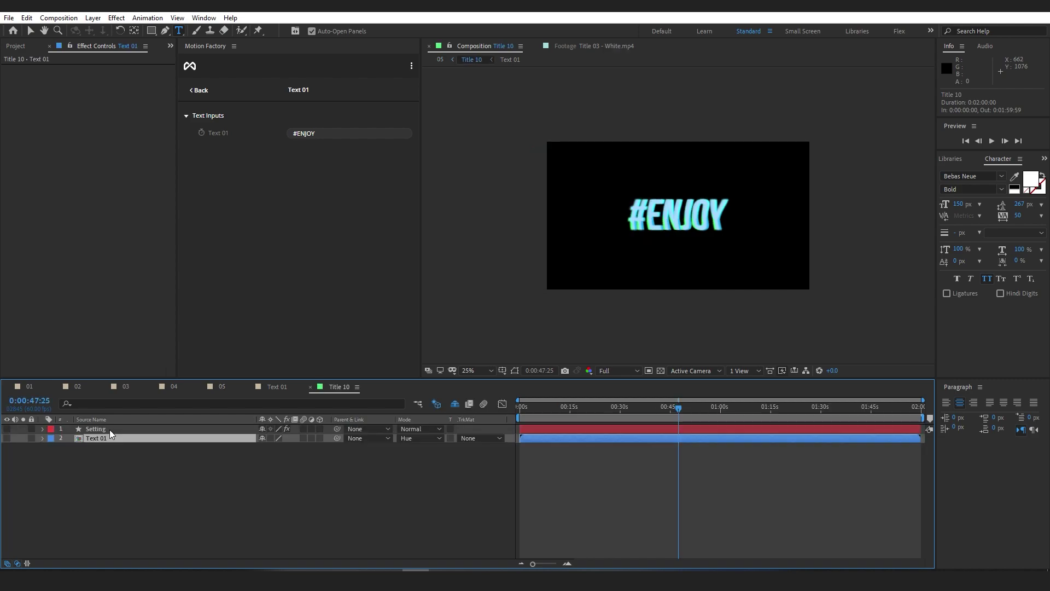
{"action": "left_click", "coordinate": [130, 428]}
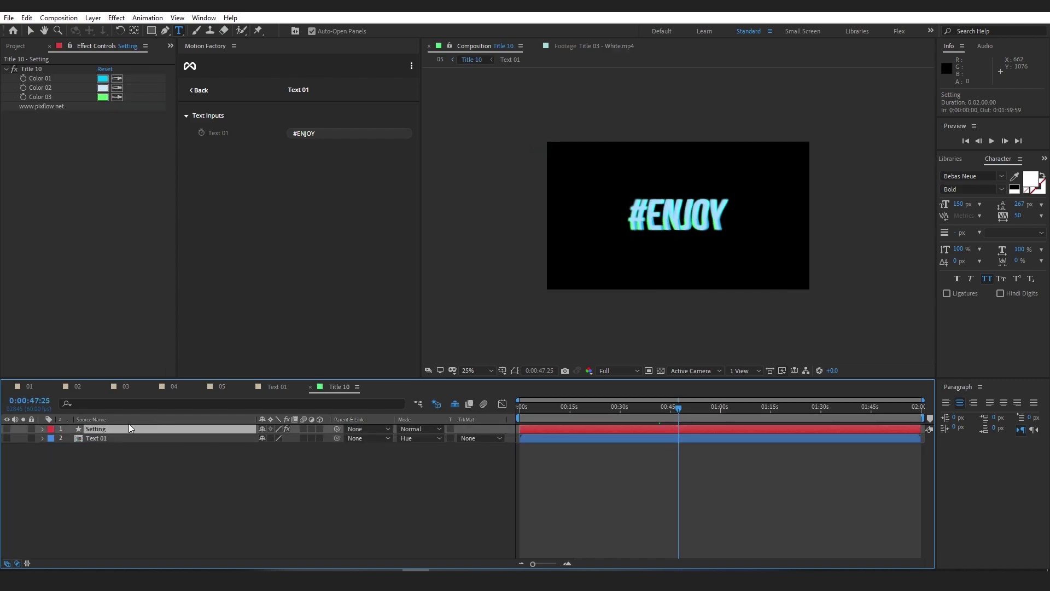
{"action": "left_click", "coordinate": [106, 70]}
{"action": "left_click", "coordinate": [276, 387]}
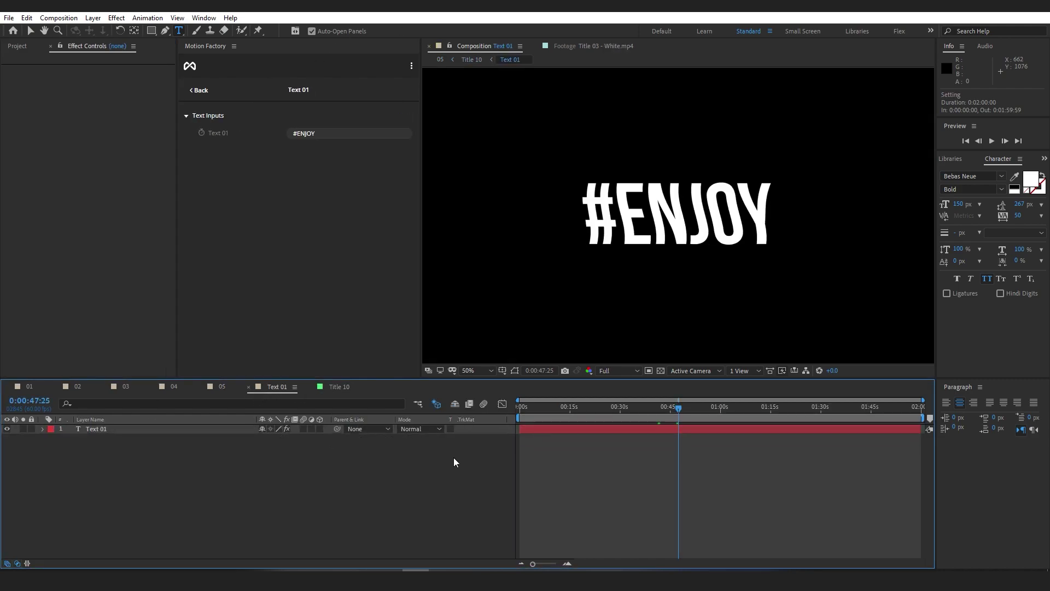
{"action": "left_click", "coordinate": [222, 386]}
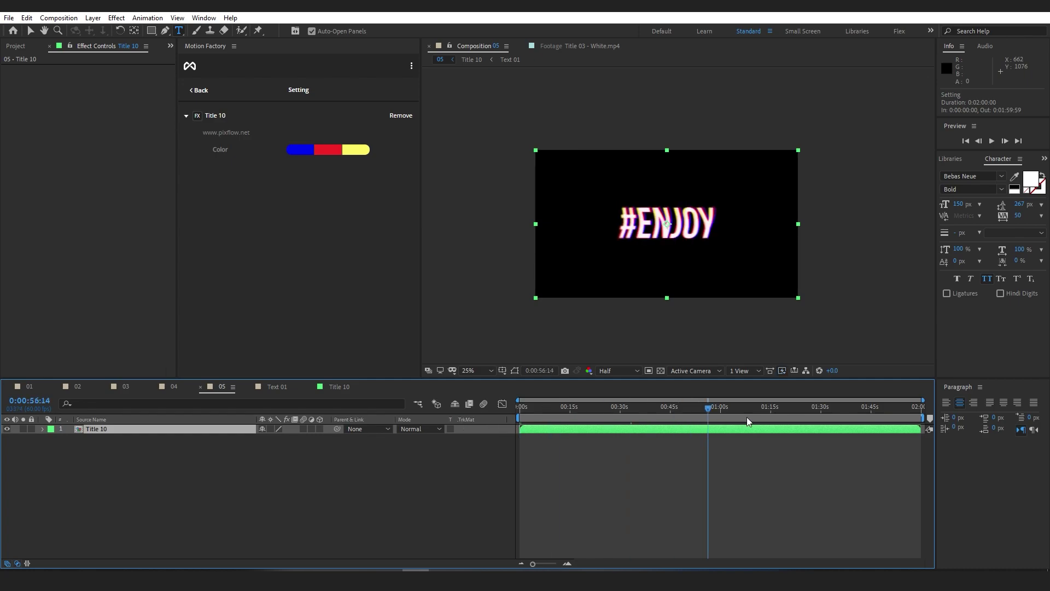